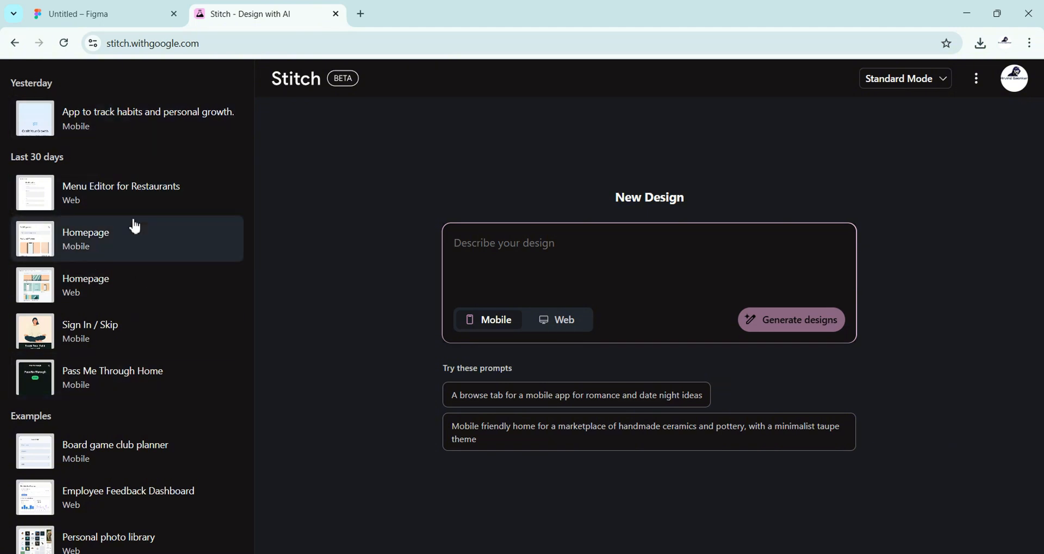
Look through the past designs, and switch the design mode to Experimental Mode and back to Standard Mode.
scroll(132, 231, "down", 4)
scroll(77, 279, "up", 4)
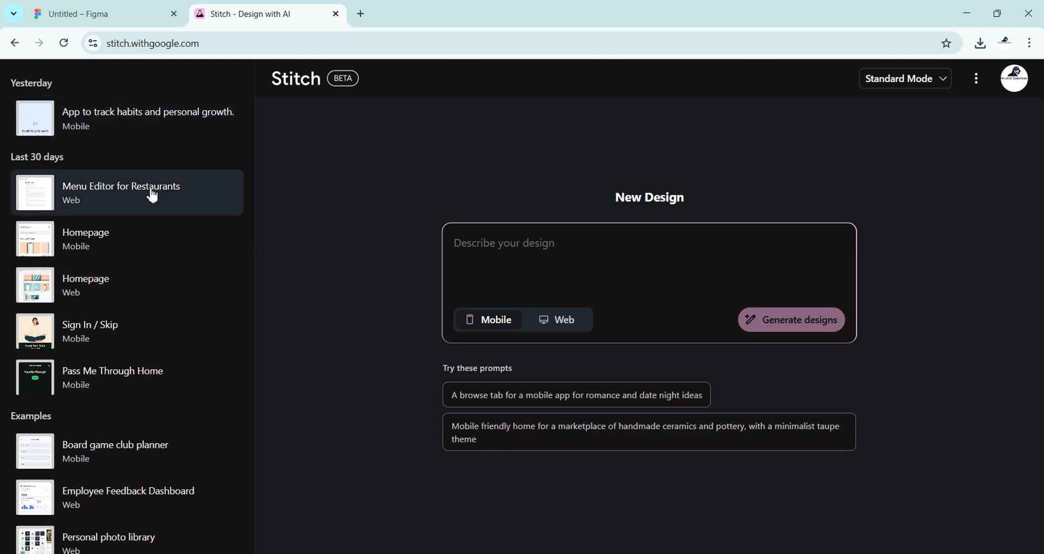
left_click(933, 89)
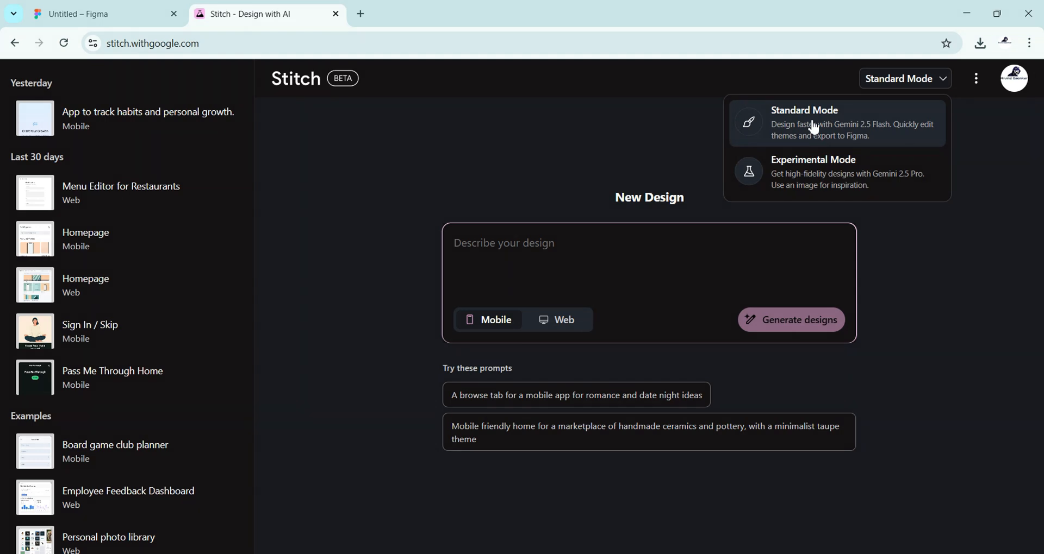
left_click(835, 166)
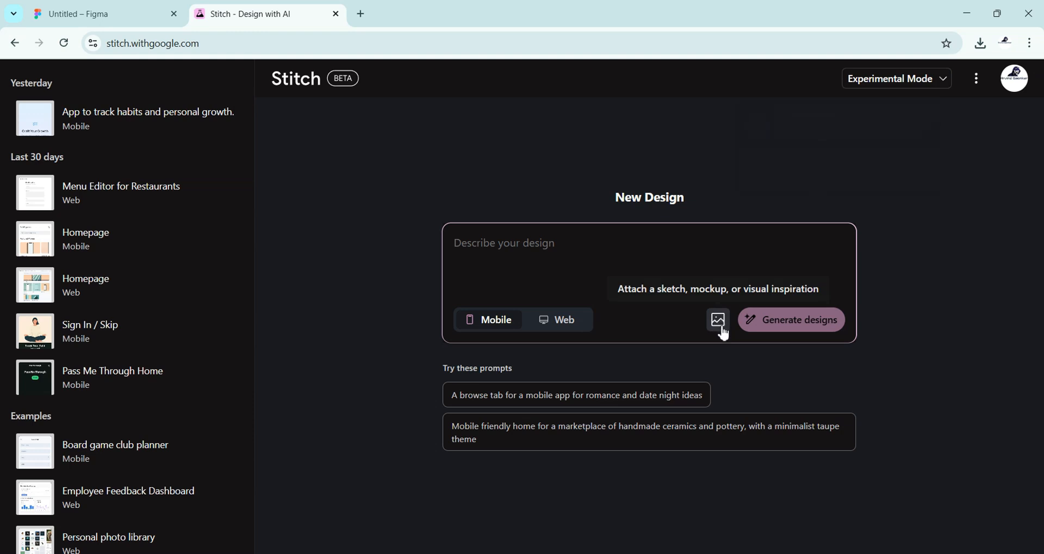
left_click(905, 81)
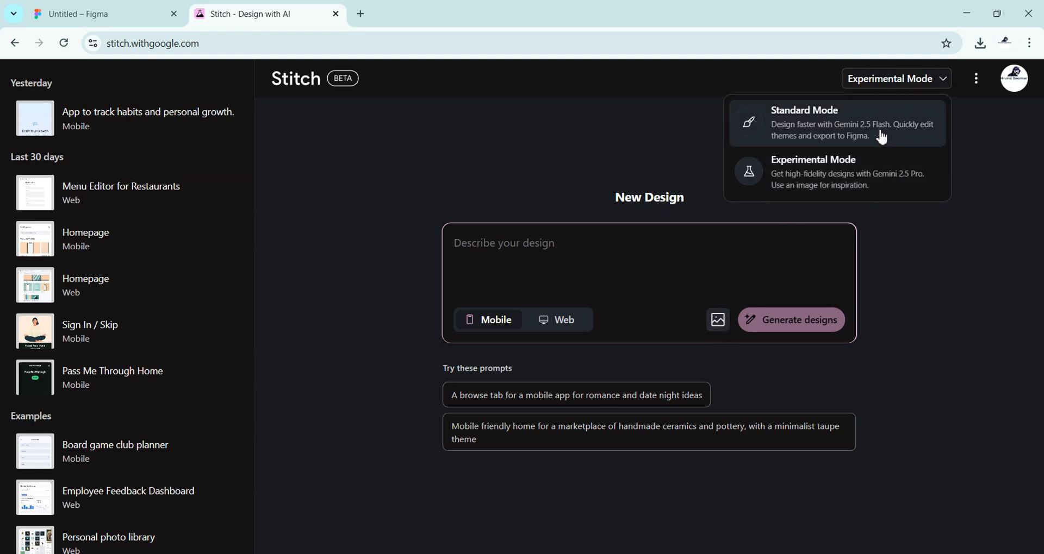
left_click(879, 131)
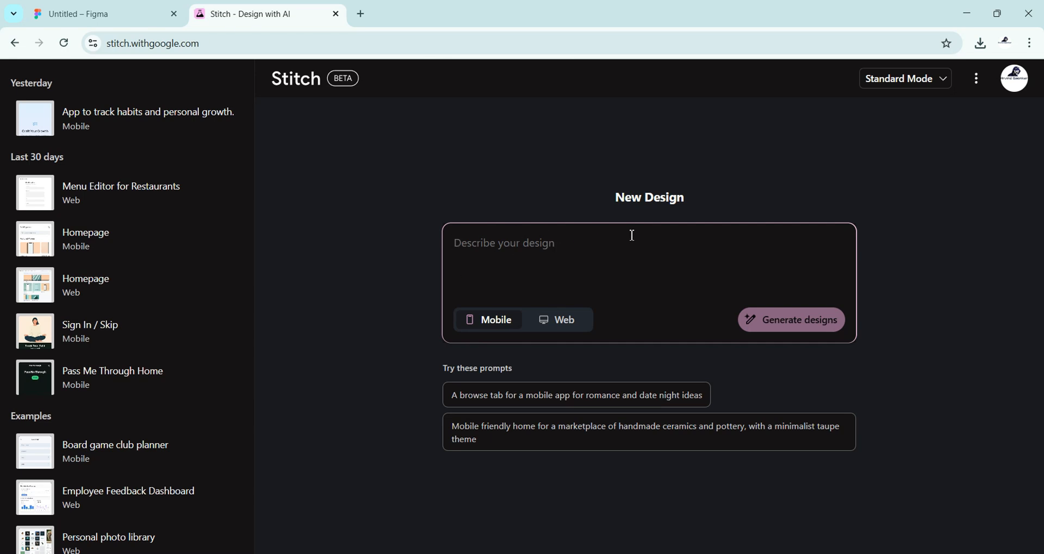
Fill in the suggested seasonal home decor catalog prompt with a light orange theme for a Mobile design.
left_click(559, 325)
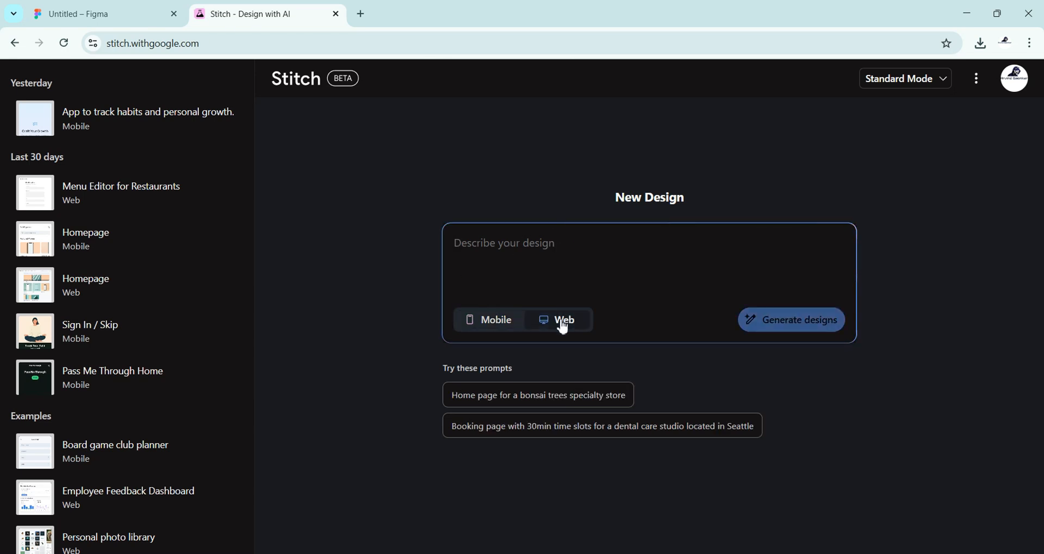
left_click(496, 325)
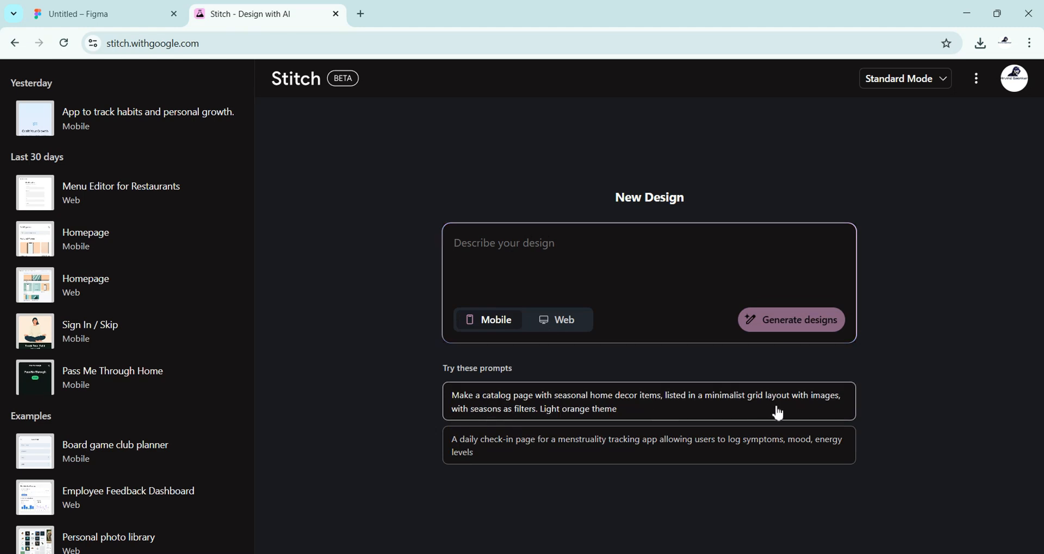
left_click(620, 416)
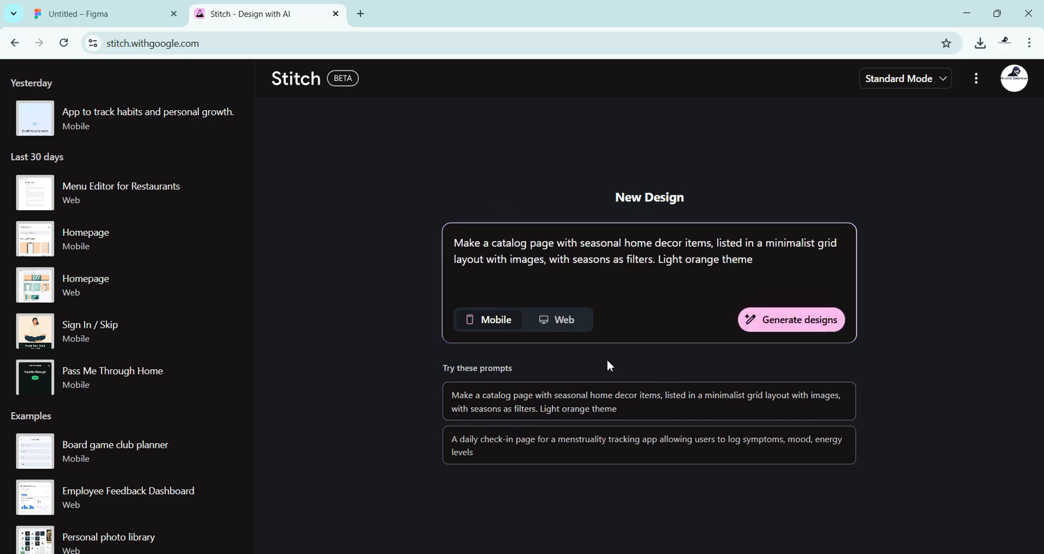
Generate a Web design from the suggested prompt for the Dane Design mid-century Scandinavian furniture store's explore page.
left_click(568, 325)
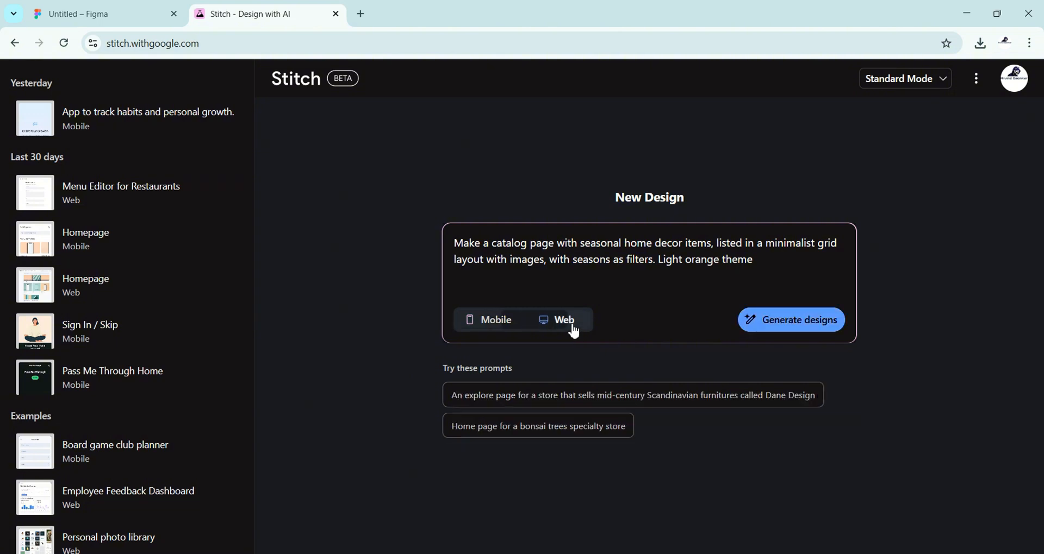
left_click(574, 403)
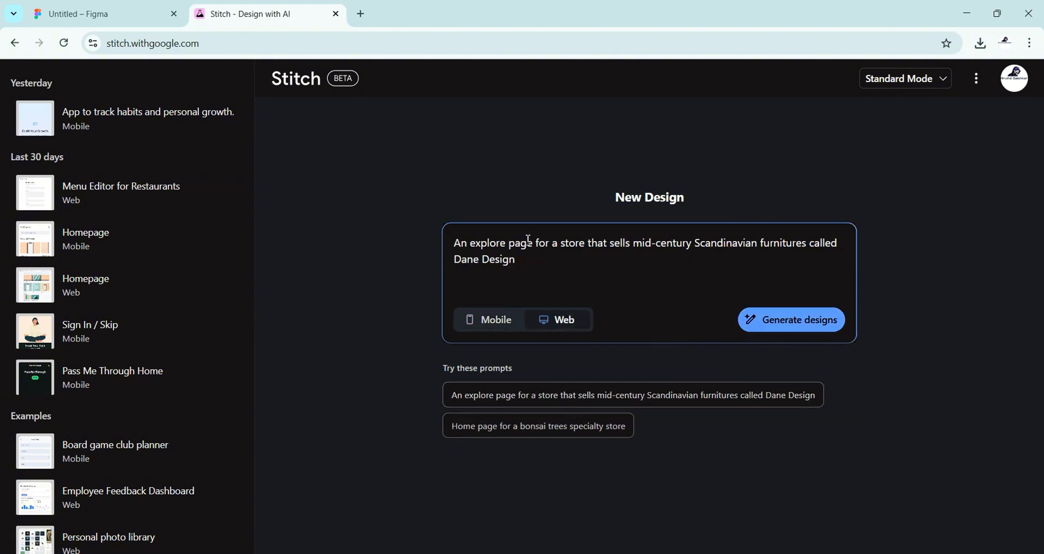
left_click(766, 324)
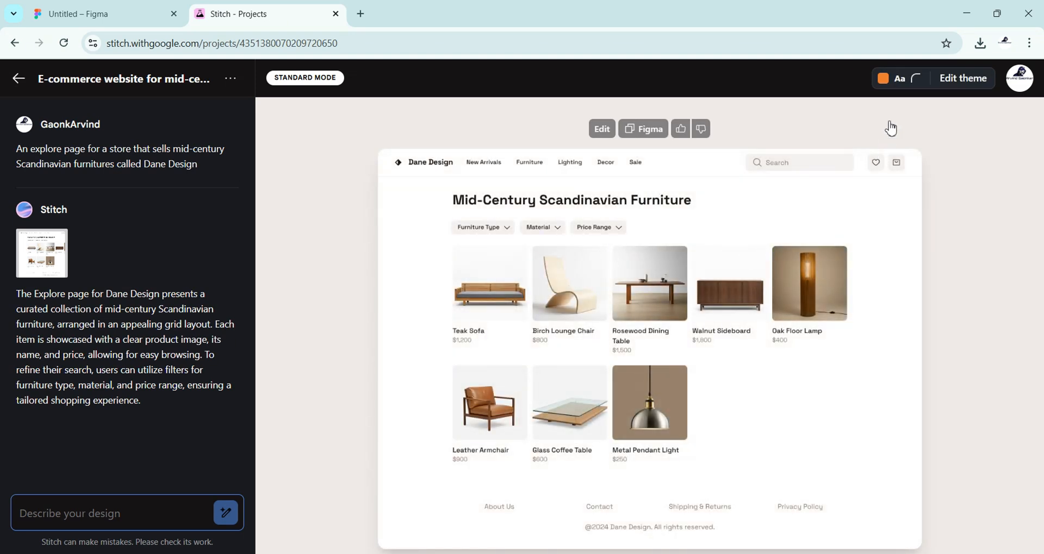
Open the generated page's theme settings and change the appearance to Dark.
left_click(907, 80)
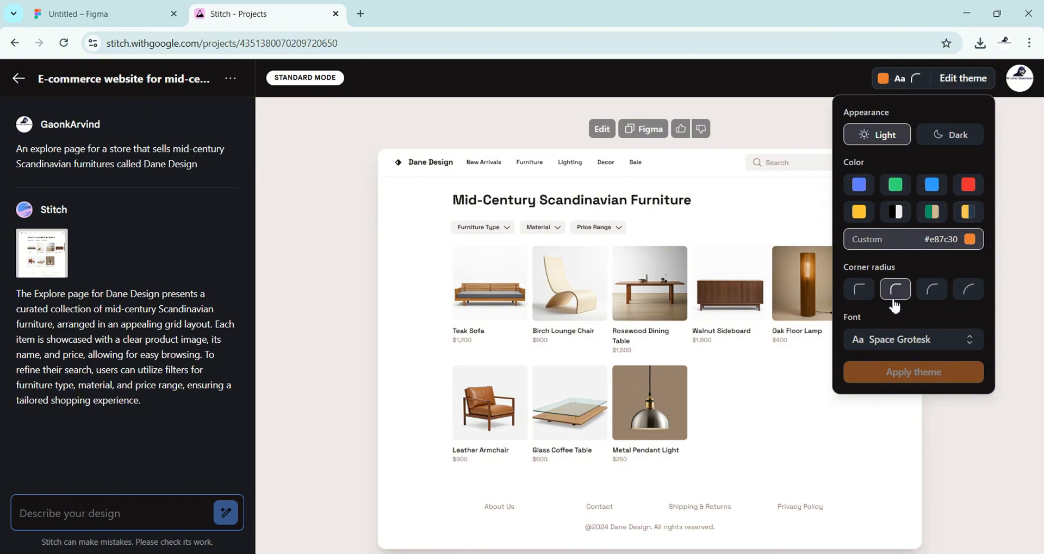
left_click(895, 339)
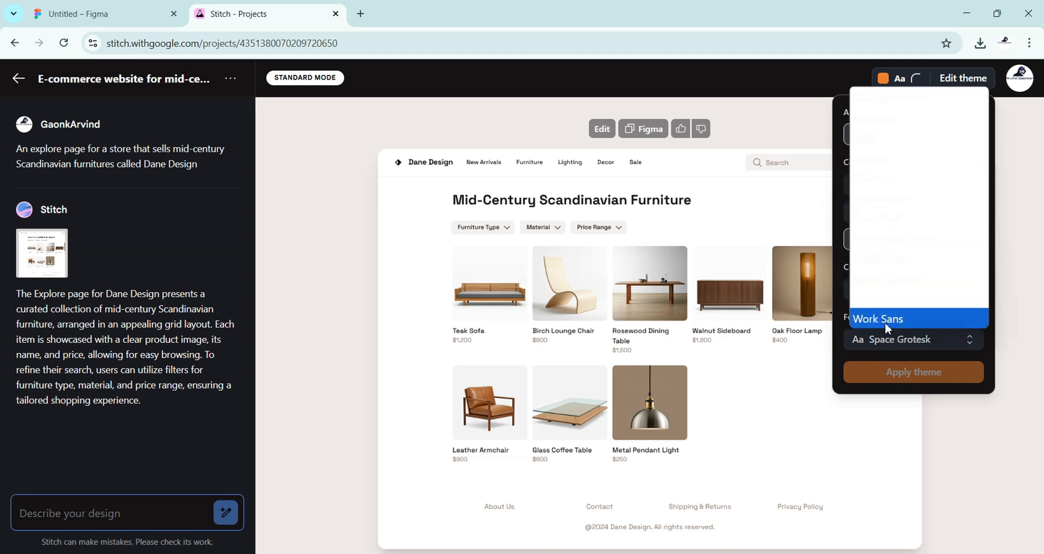
left_click(899, 350)
left_click(949, 134)
left_click(877, 134)
left_click(950, 134)
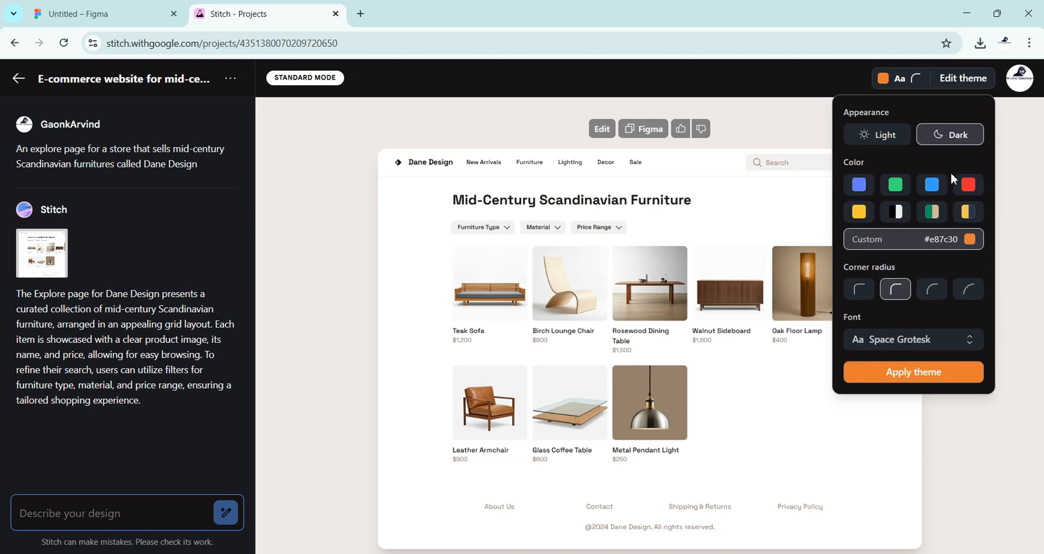
Set the theme color to the yellow-and-navy preset, the corner radius to the roundest option and the font to Inter, and apply the theme.
left_click(968, 211)
left_click(968, 289)
left_click(913, 340)
left_click(919, 147)
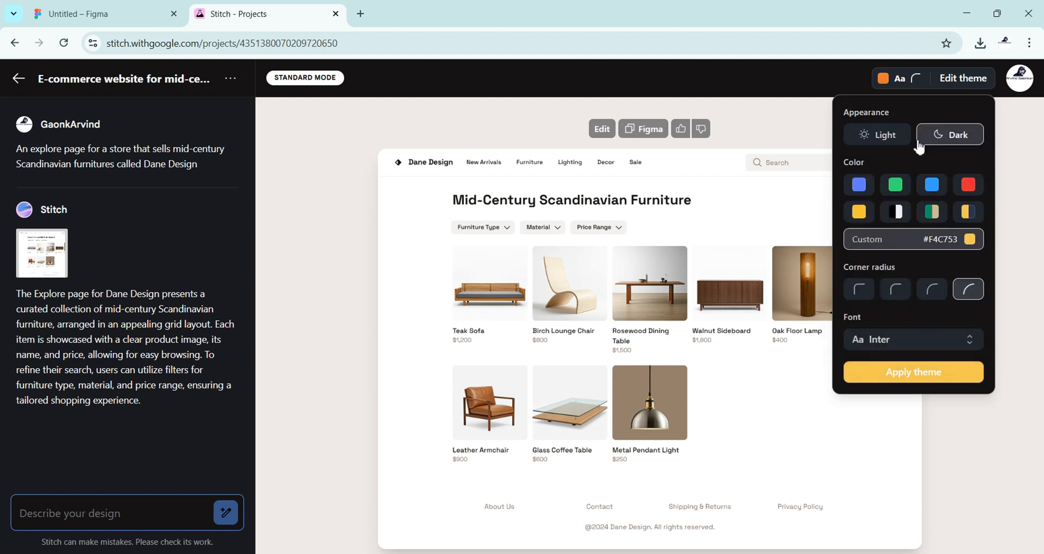
left_click(919, 376)
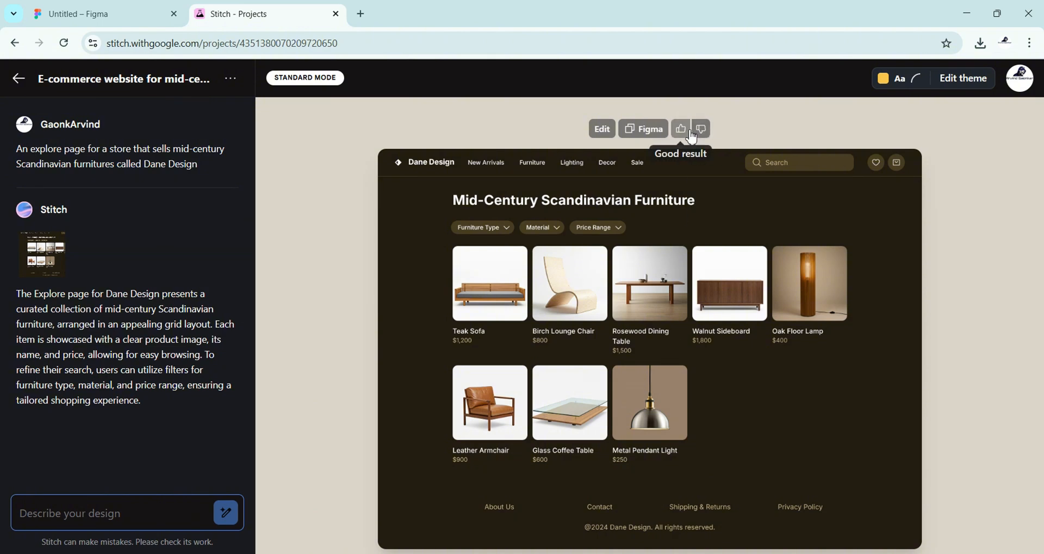
Open and dismiss the design's improvement feedback form, and attach the design to the prompt for editing and remove it again.
left_click(701, 128)
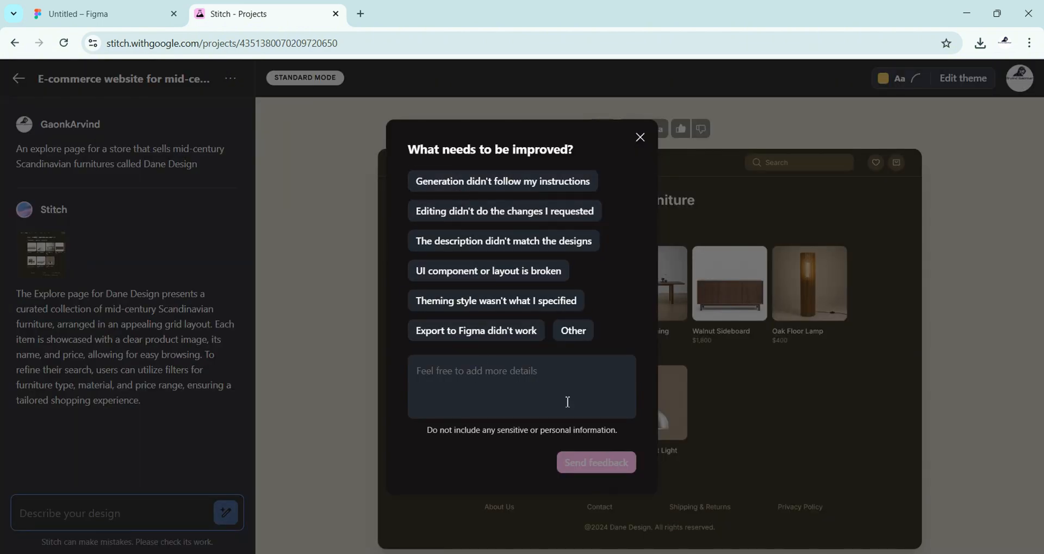
left_click(639, 137)
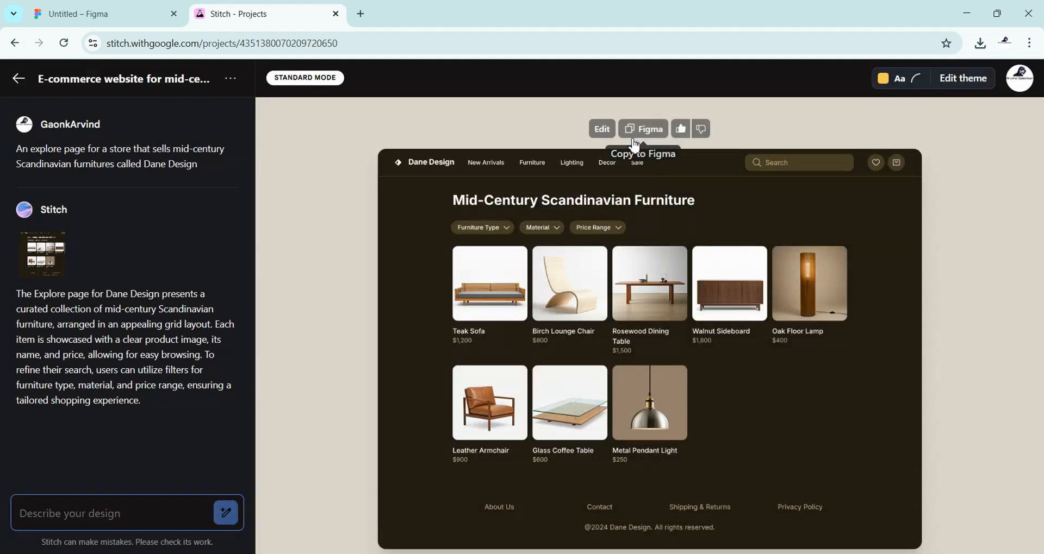
left_click(601, 129)
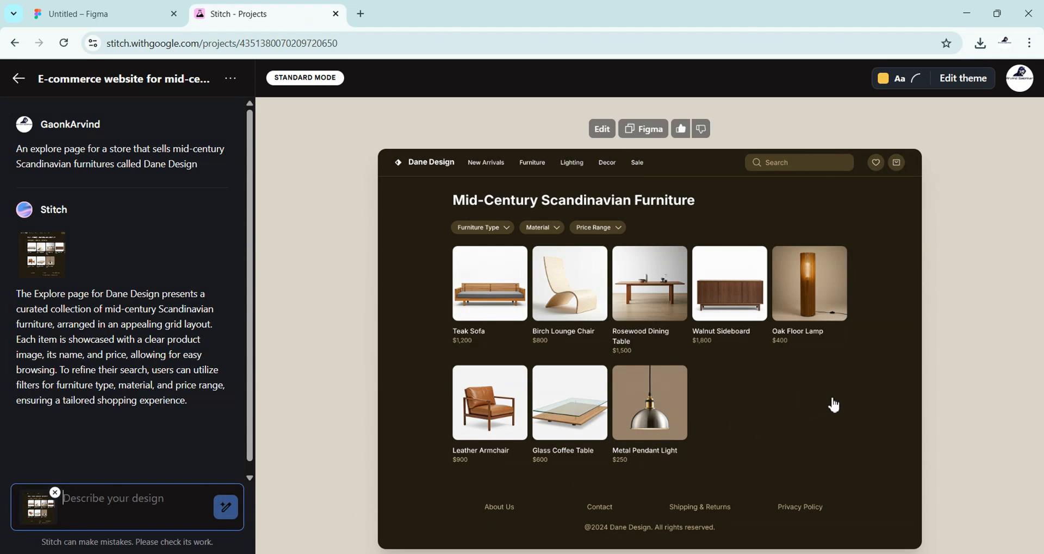
left_click(147, 493)
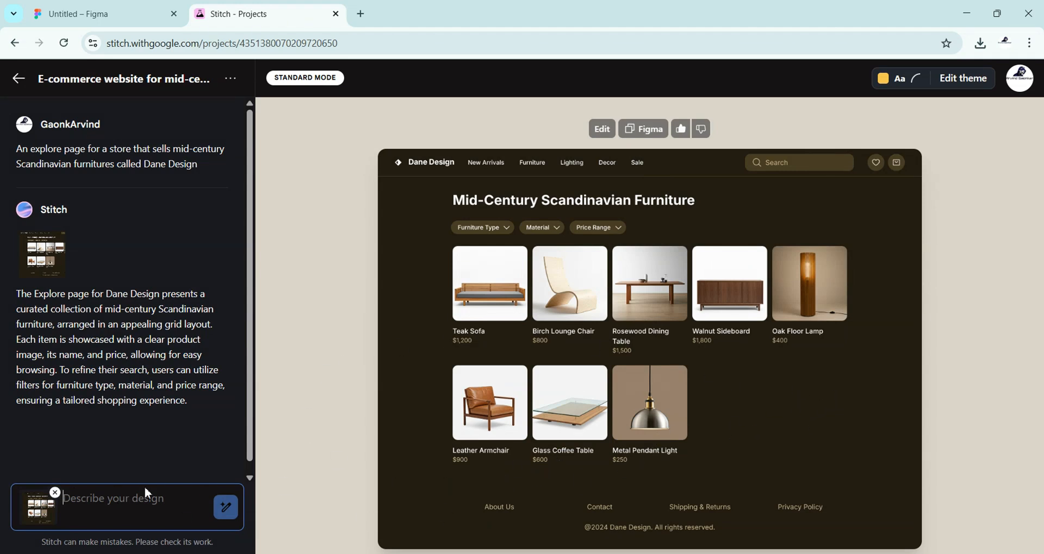
left_click(55, 493)
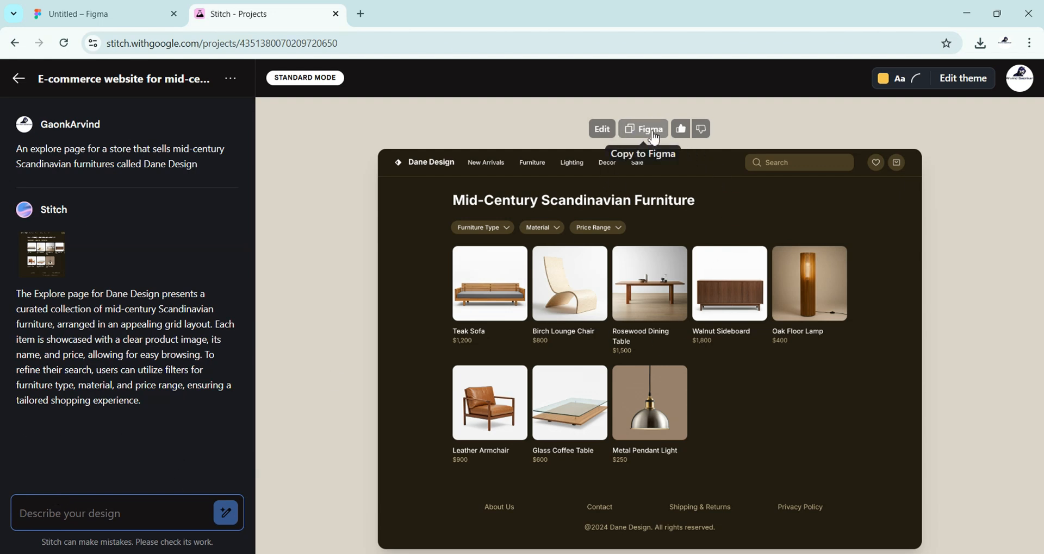
Open the enlarged preview of the furniture page, look through its generated HTML code and return to the design view.
left_click(680, 310)
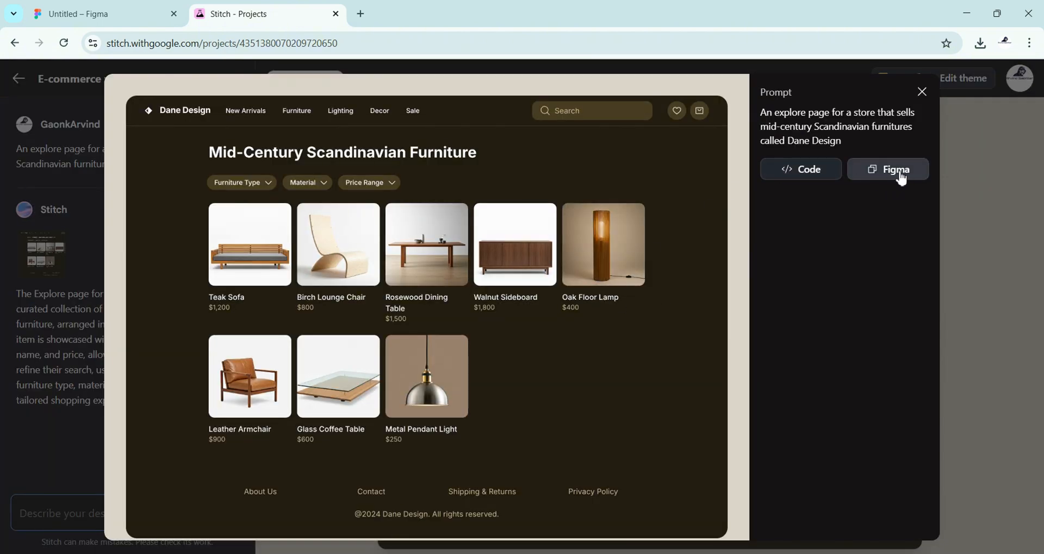
left_click(812, 176)
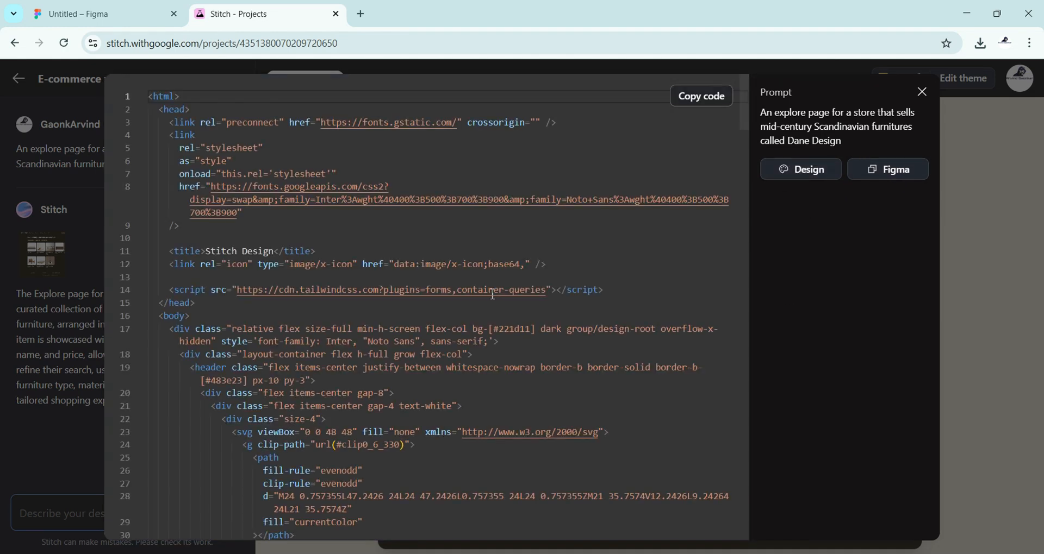
scroll(425, 325, "down", 5)
scroll(425, 325, "down", 13)
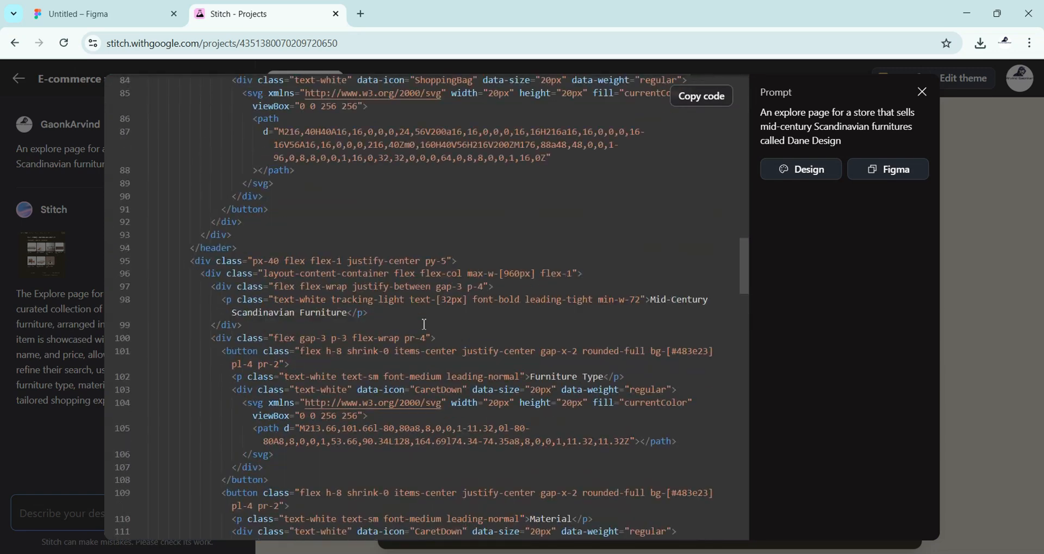
scroll(425, 325, "up", 20)
left_click(830, 181)
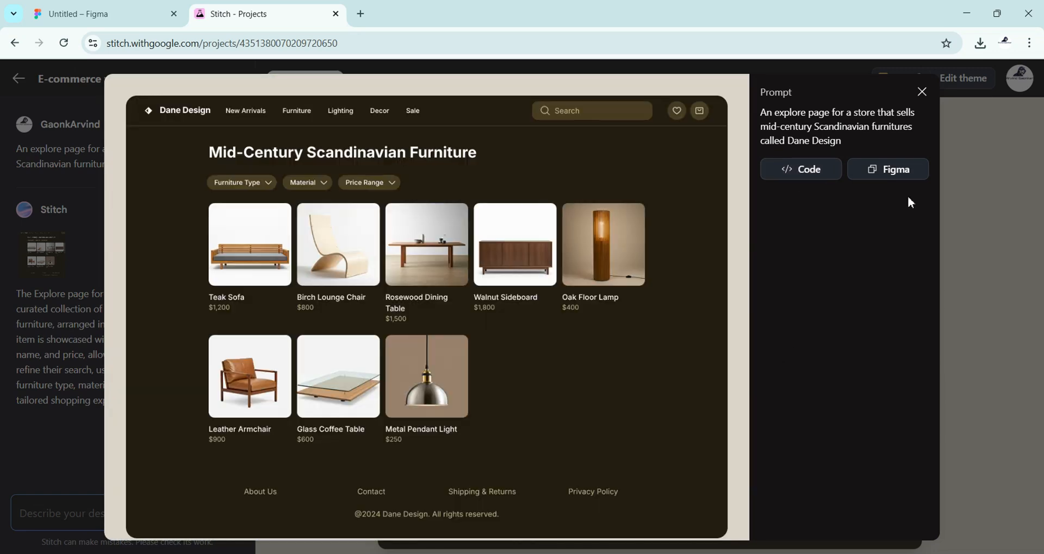
Copy the design for Figma, switch to Figma and paste it into a new design file.
left_click(904, 178)
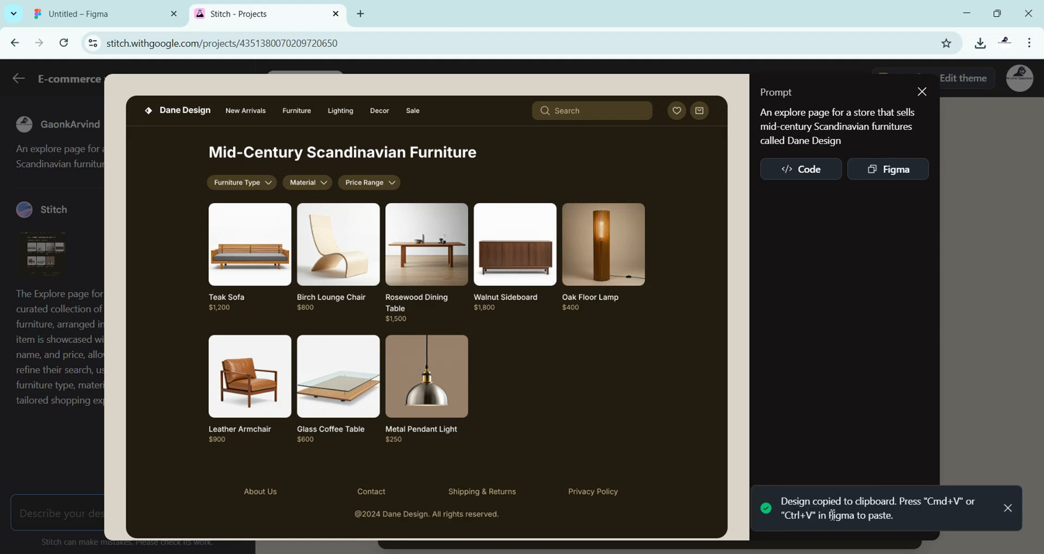
left_click(51, 18)
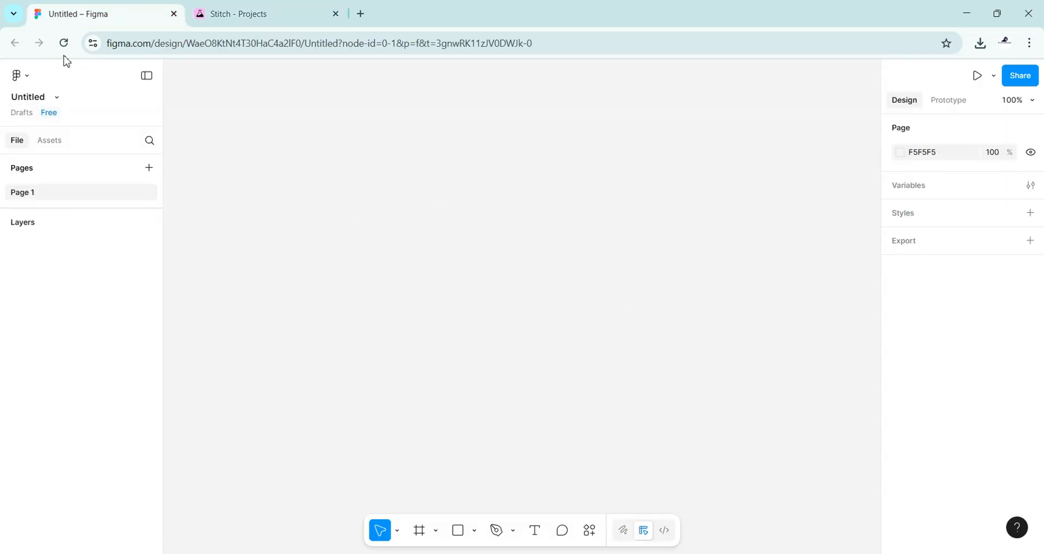
left_click(20, 75)
mouse_move(35, 156)
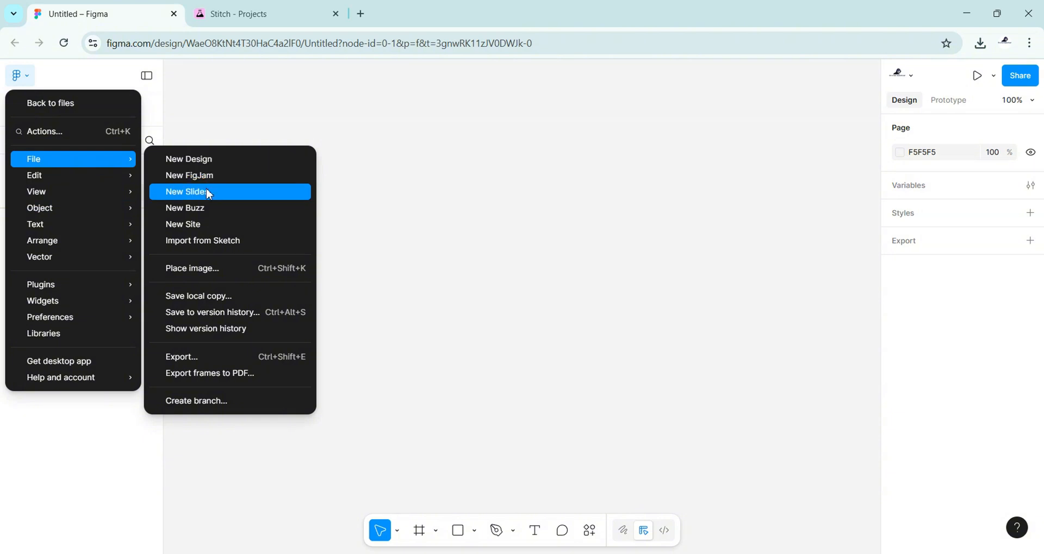
left_click(213, 161)
right_click(373, 211)
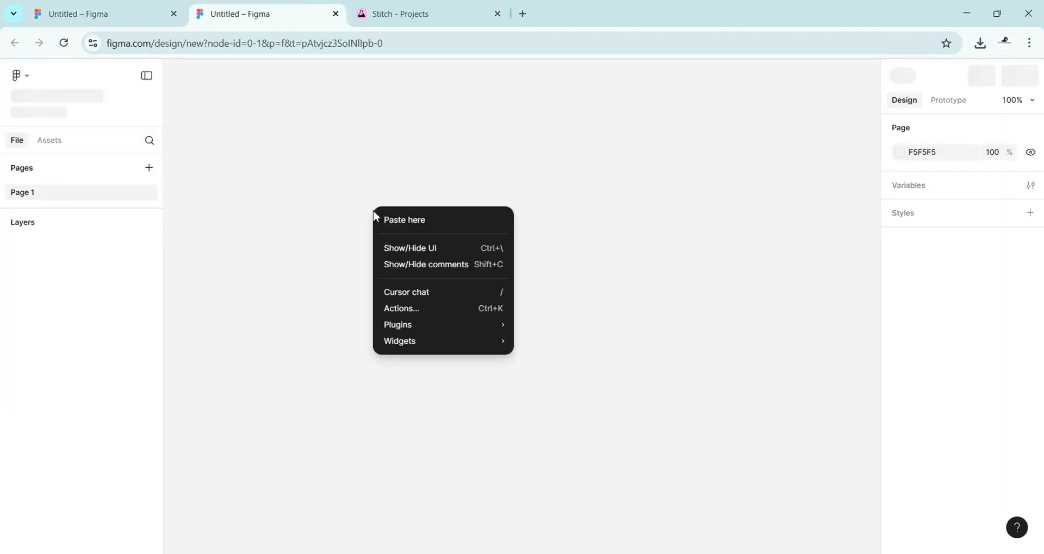
left_click(402, 222)
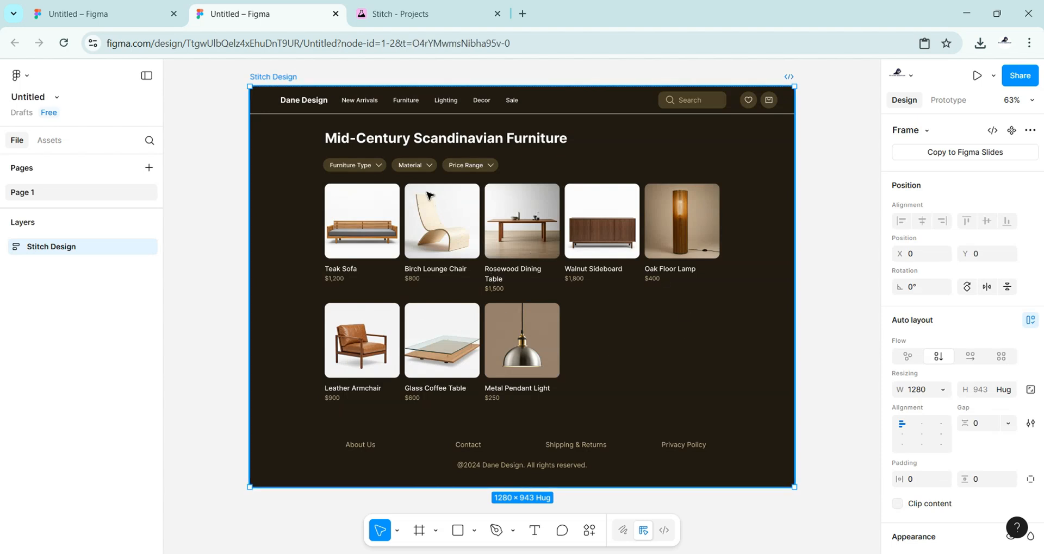
Examine the pasted frame's nested layers through the dining table, sofa and lounge chair cards and the Teak Sofa text.
double_click(534, 234)
double_click(534, 234)
double_click(534, 234)
double_click(535, 233)
double_click(535, 233)
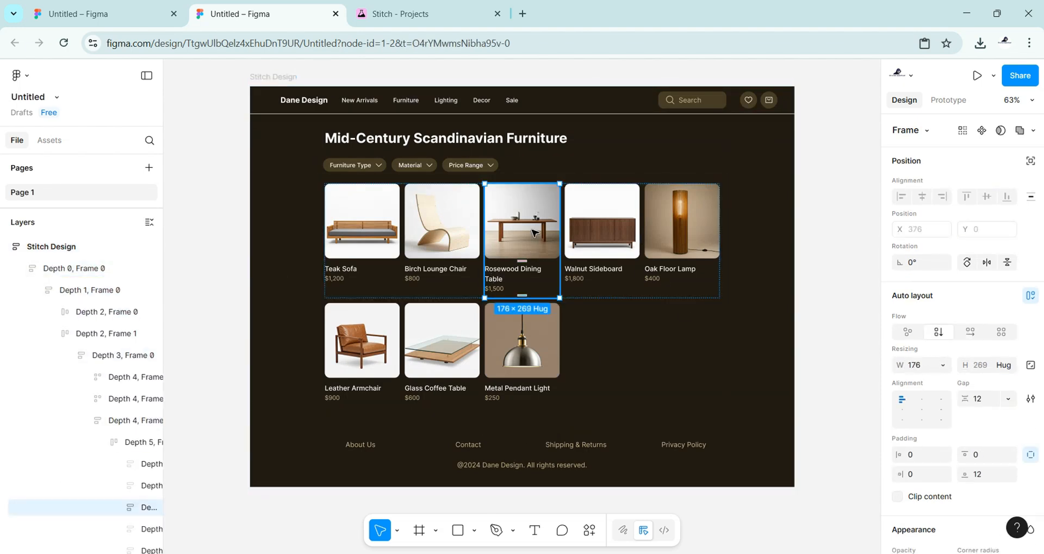
double_click(532, 235)
left_click(442, 279)
double_click(351, 277)
double_click(352, 276)
double_click(355, 269)
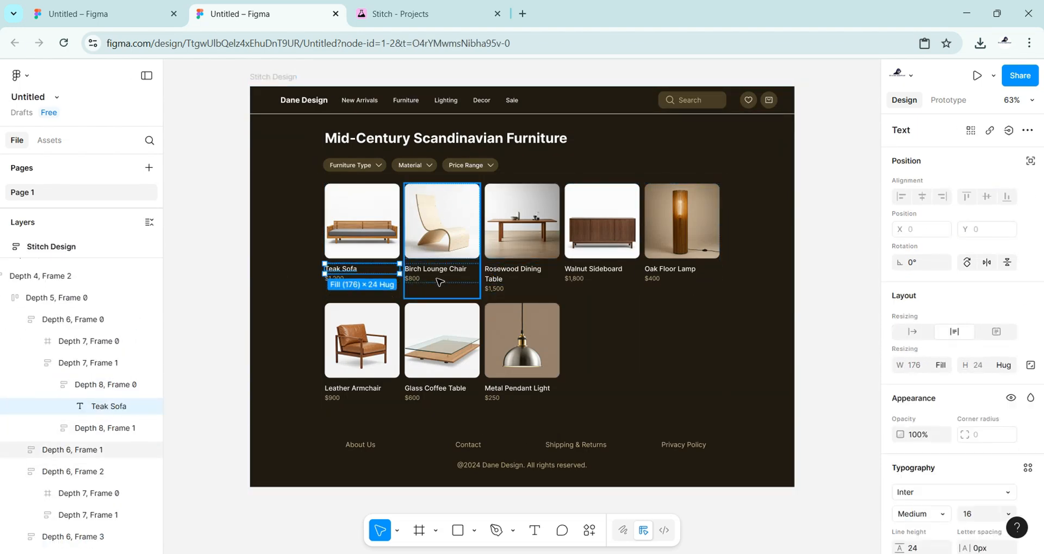
left_click(439, 281)
Delete the pasted Stitch Design frame from the canvas.
key("Escape")
key("Escape")
key("Escape")
key("Delete")
Switch to Stitch, copy the furniture page's HTML code and return to the empty Figma file.
left_click(403, 13)
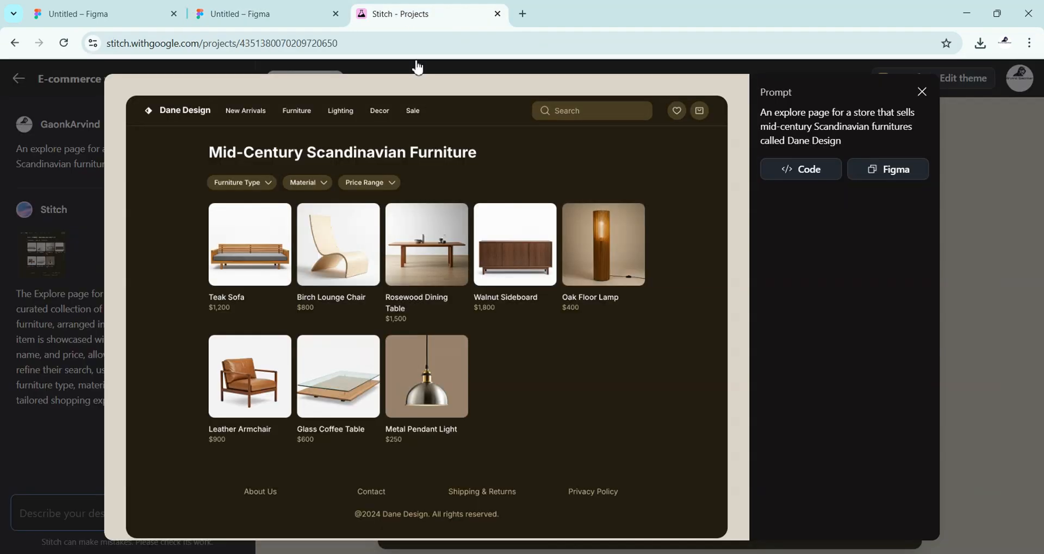
left_click(810, 179)
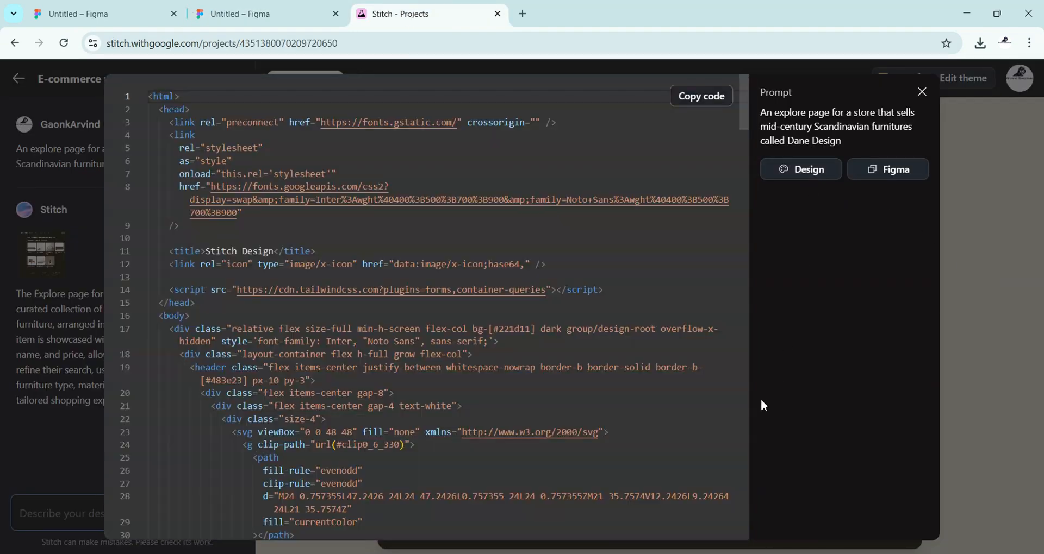
left_click(701, 96)
left_click(229, 14)
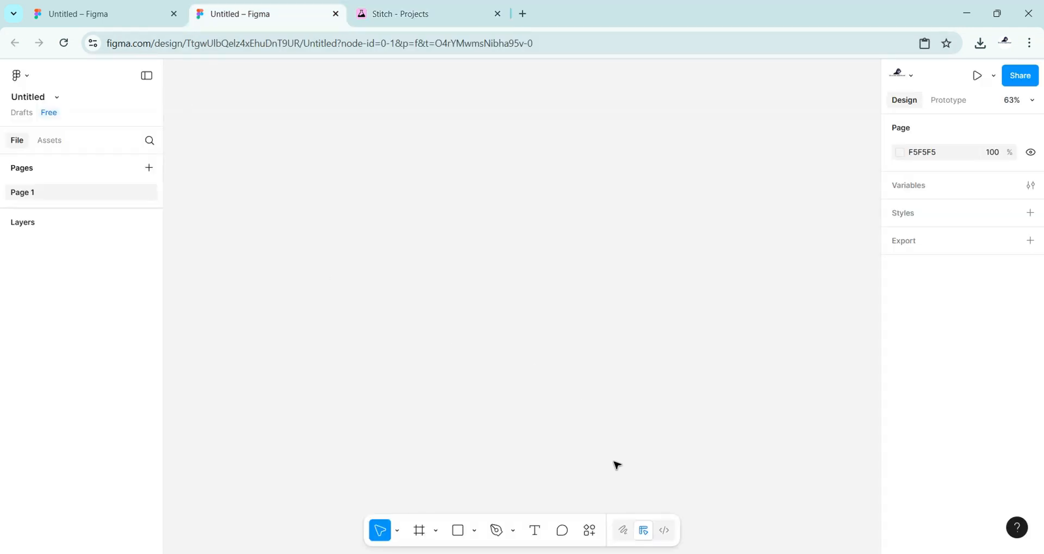
Search the plugins for "html" and launch the html.to.design plugin.
right_click(414, 312)
mouse_move(436, 434)
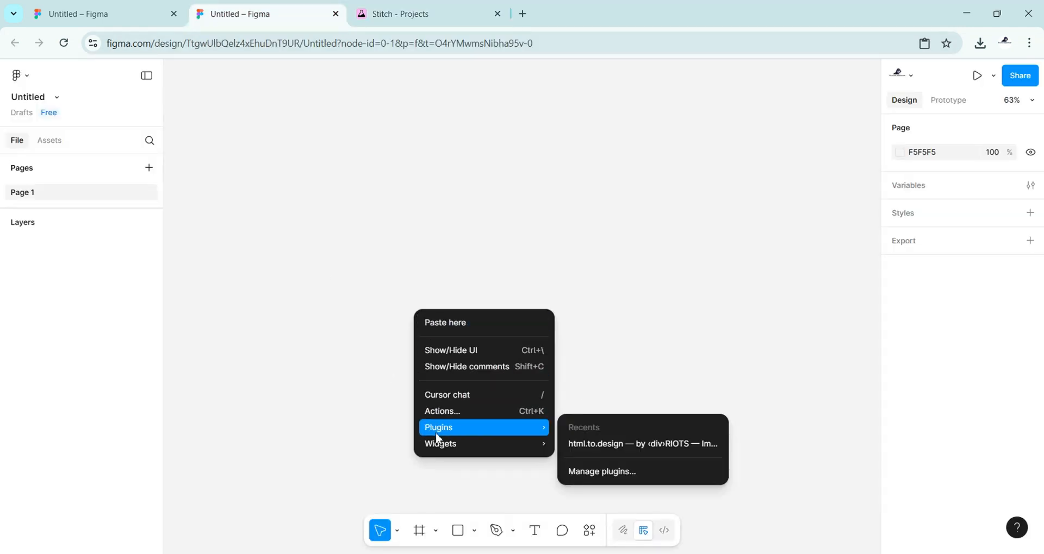
left_click(587, 483)
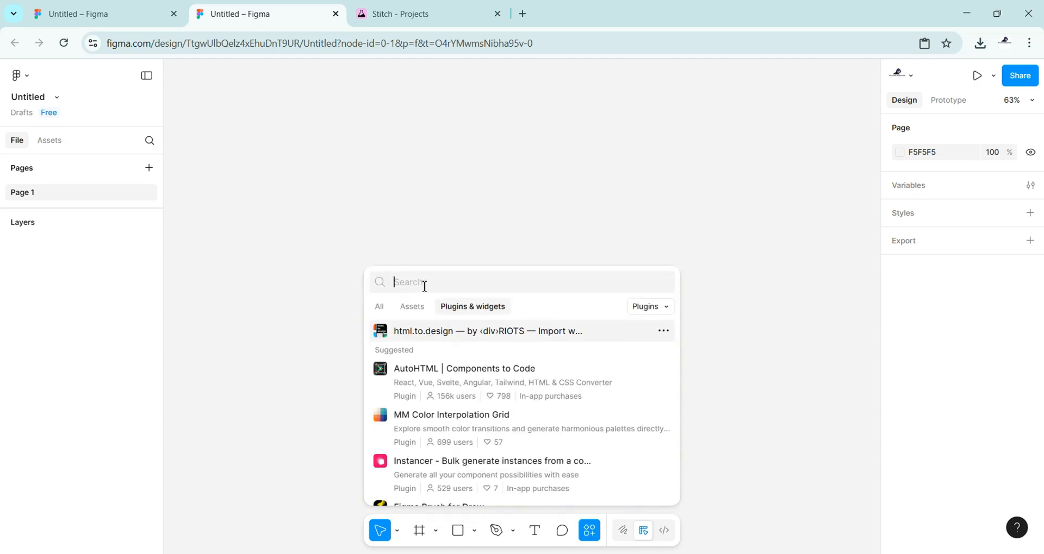
type("html")
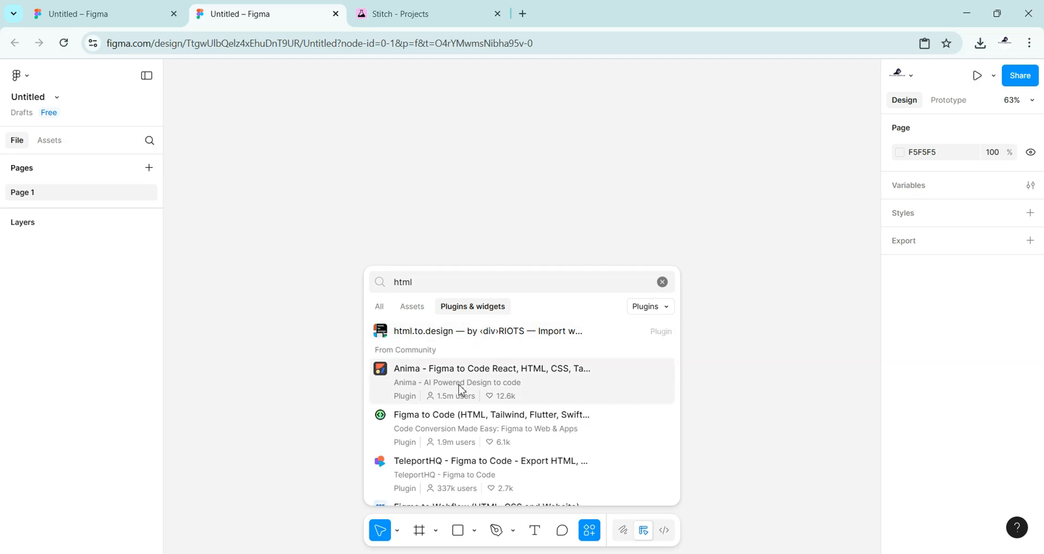
left_click(490, 332)
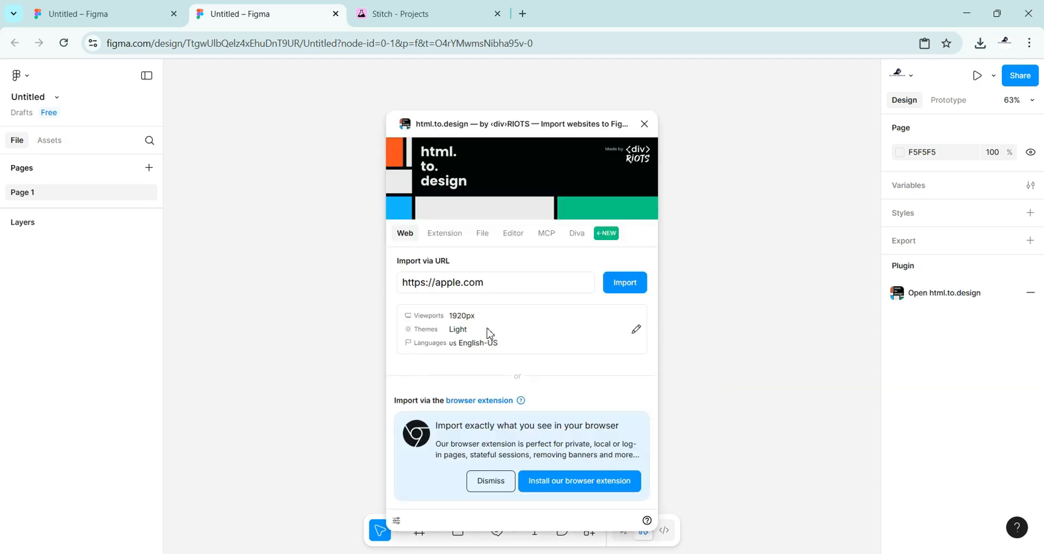
Paste the copied HTML code into html.to.design's code editor and import it with the default options, keeping Use Autolayout on.
left_click(513, 235)
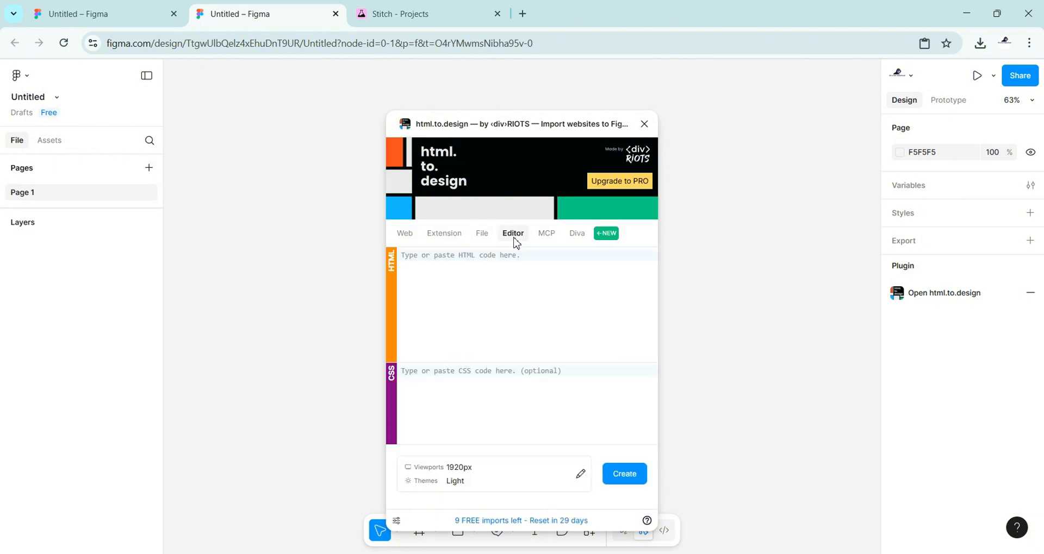
right_click(455, 260)
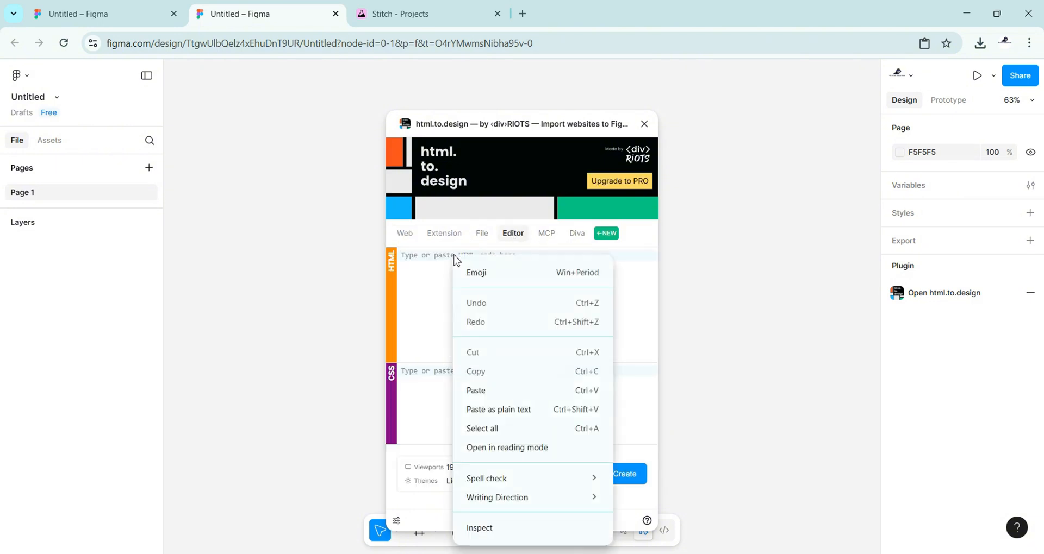
left_click(487, 391)
left_click(624, 473)
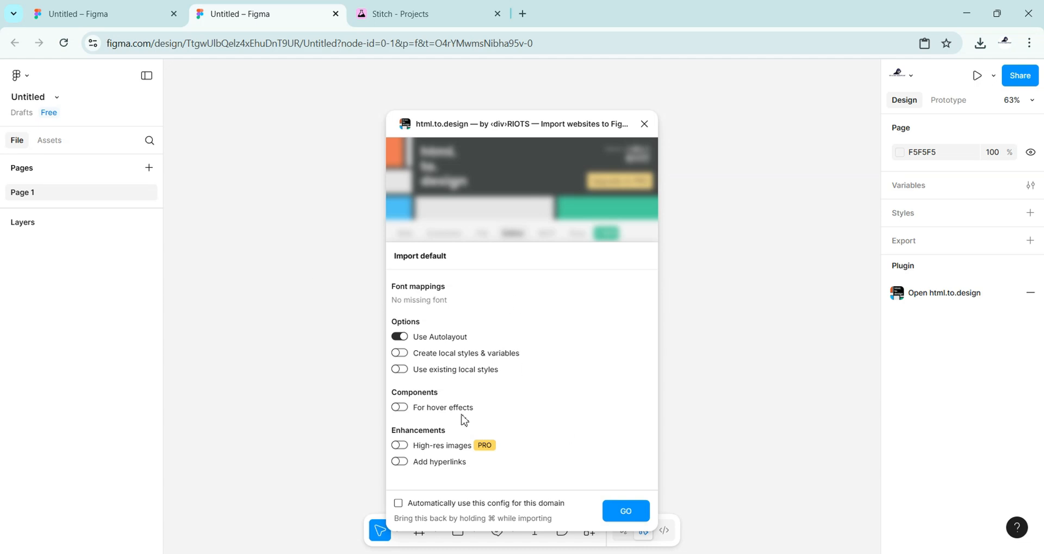
left_click(614, 517)
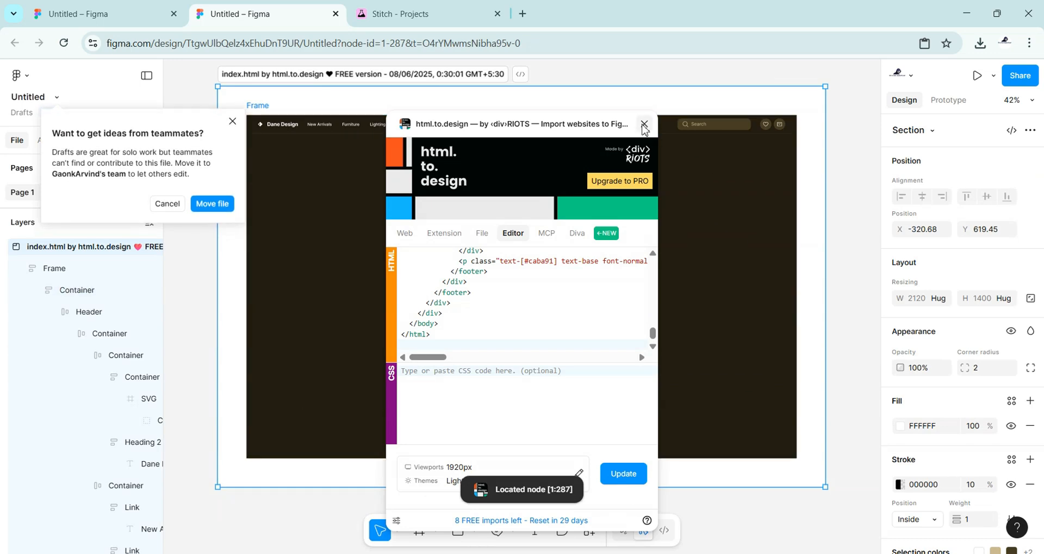
Close the plugin and examine the imported furniture page's nested layers around the product grid.
scroll(422, 163, "up", 3)
left_click(566, 320)
scroll(566, 319, "down", 1)
double_click(566, 319)
double_click(687, 387)
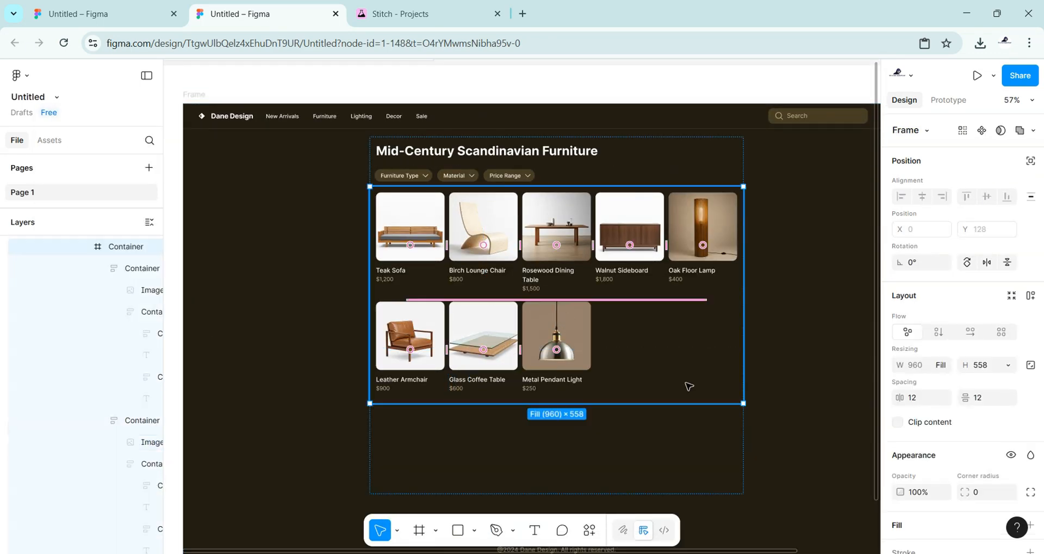
left_click(348, 228)
Switch to Stitch, leave the furniture project and set up a new design for Mobile.
left_click(376, 6)
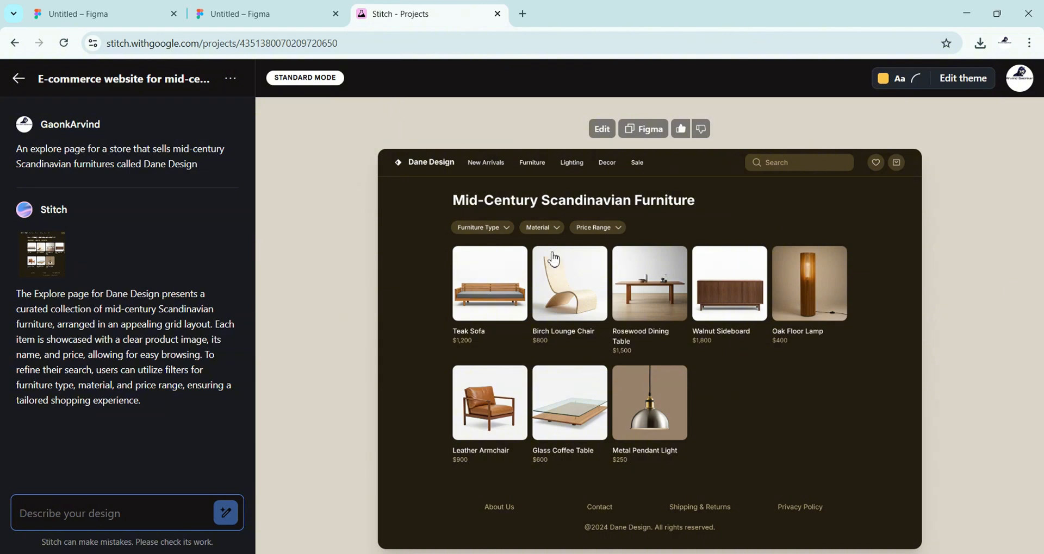
left_click(18, 79)
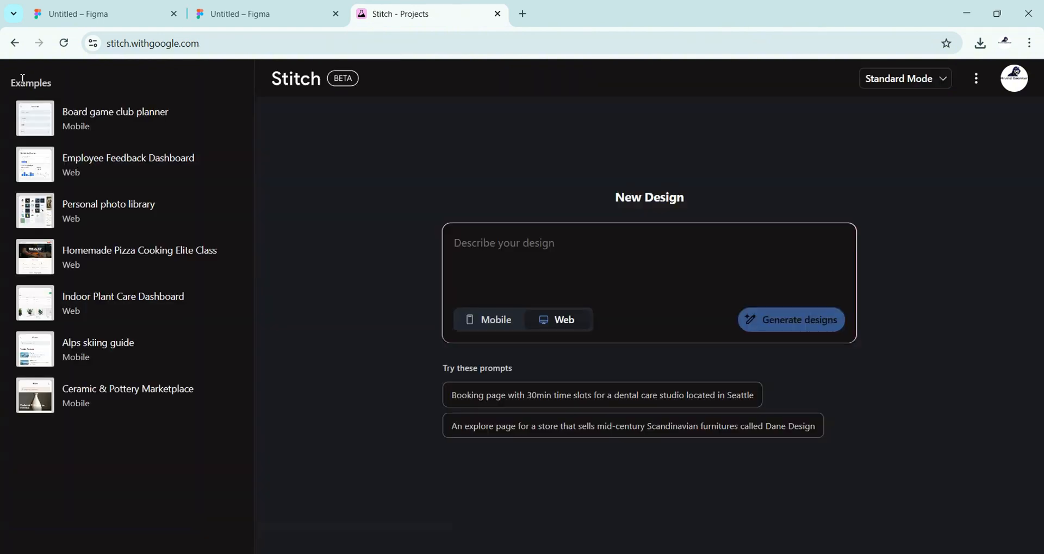
left_click(503, 328)
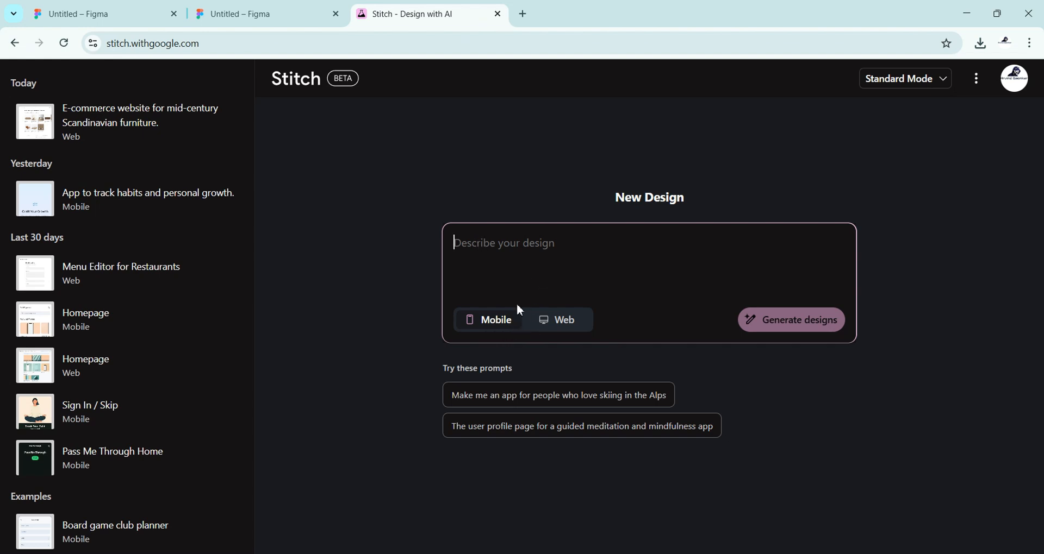
Open ChatGPT in a new browser tab and request an AI prompt for a chatting app's mobile UI design including all the screens.
left_click(522, 15)
type("crea")
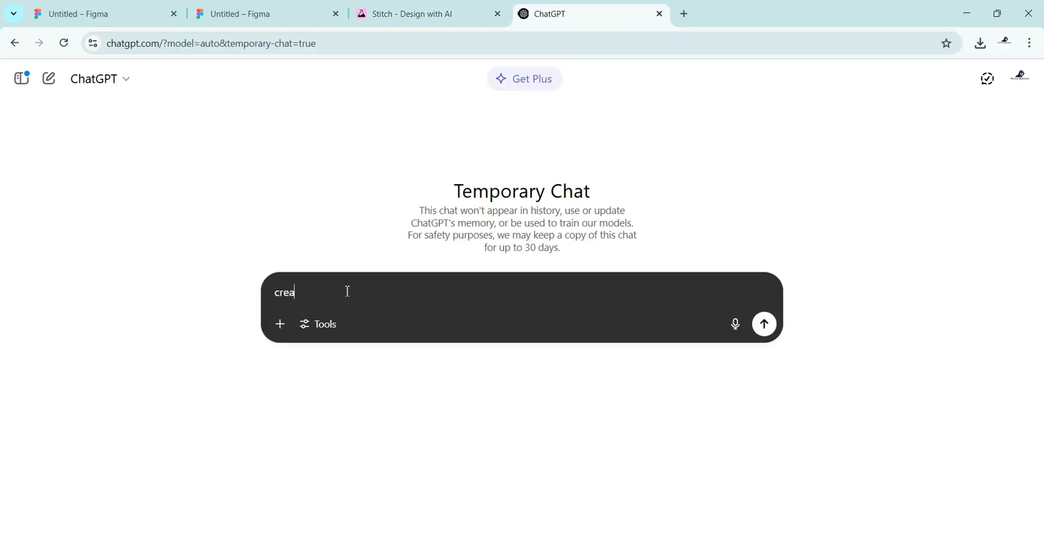
type("te an ai prompt ")
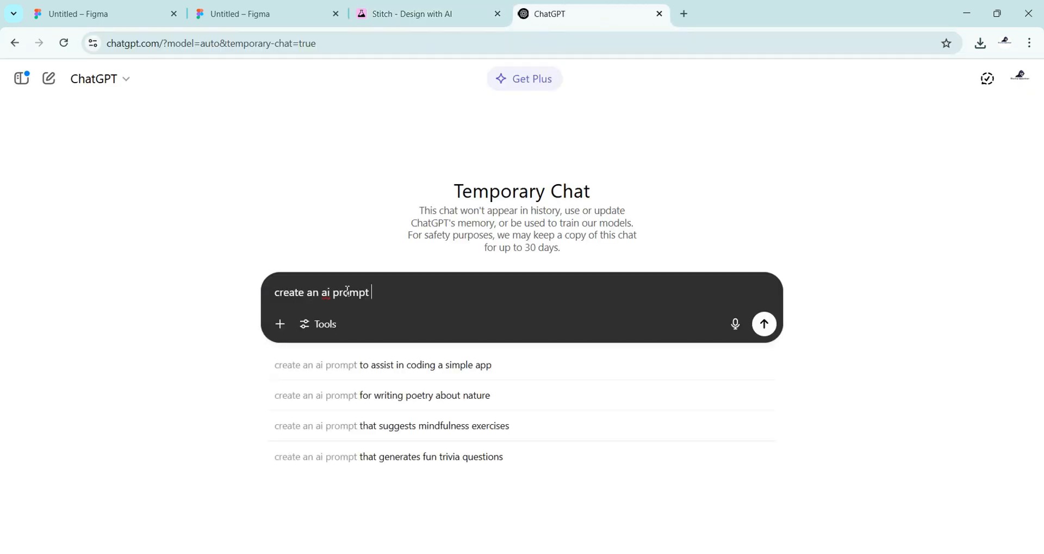
type("to gen")
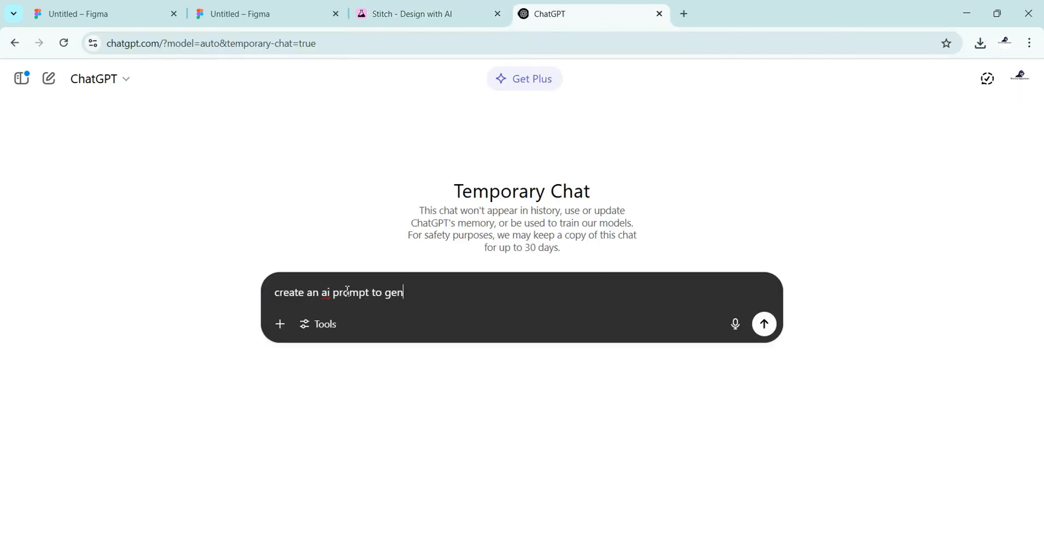
type("erate a mobile ui design of ")
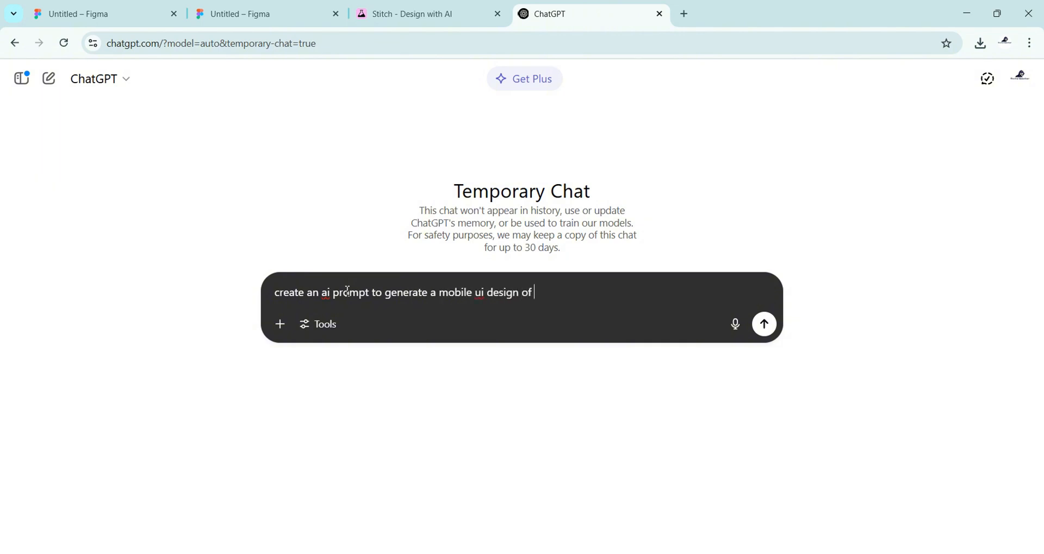
type("chatting app. include a")
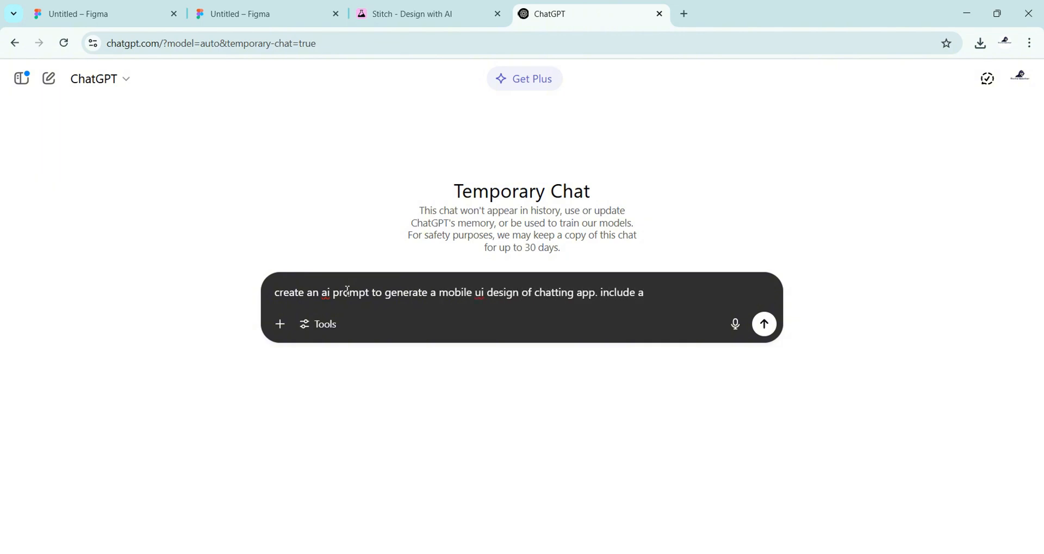
type("ll the screens")
key("Return")
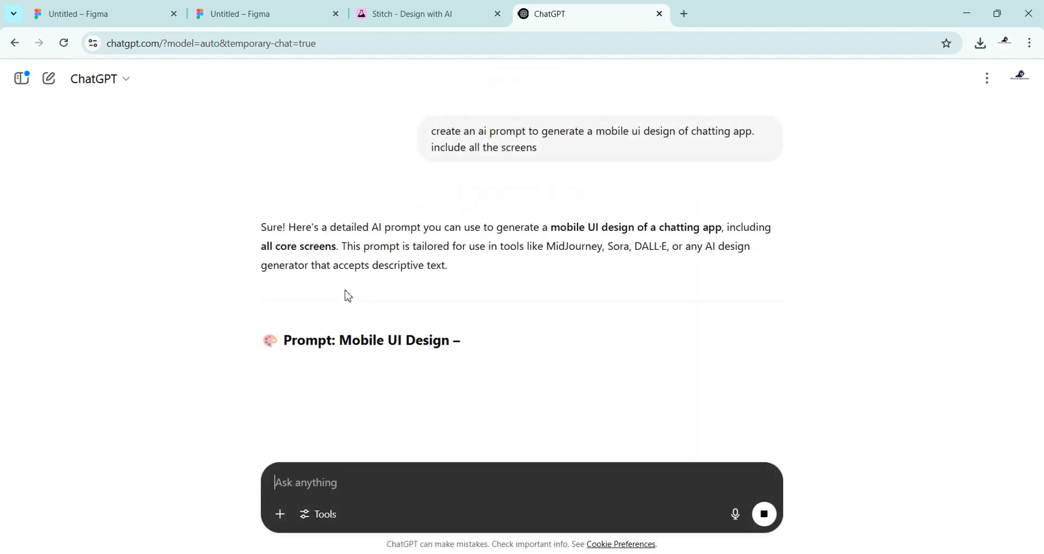
Read through the generated prompt and ask ChatGPT to combine everything into a smaller prompt.
scroll(348, 296, "down", 4)
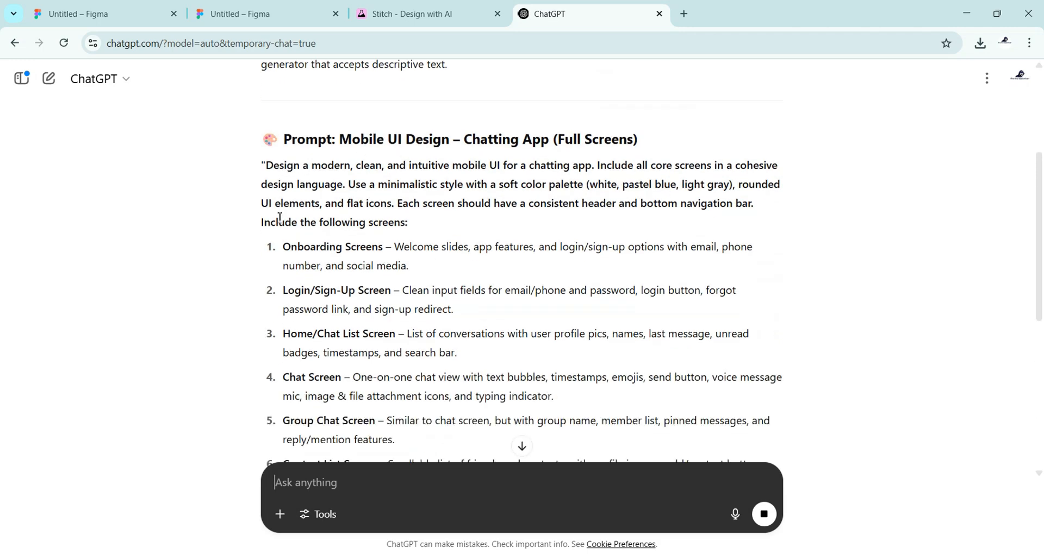
scroll(690, 221, "down", 7)
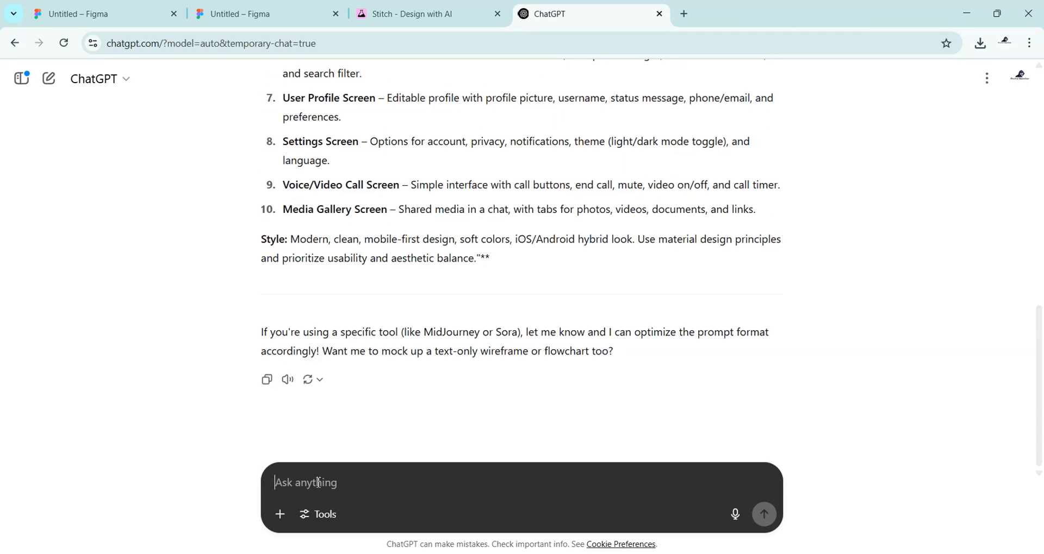
type("combine all this and cre")
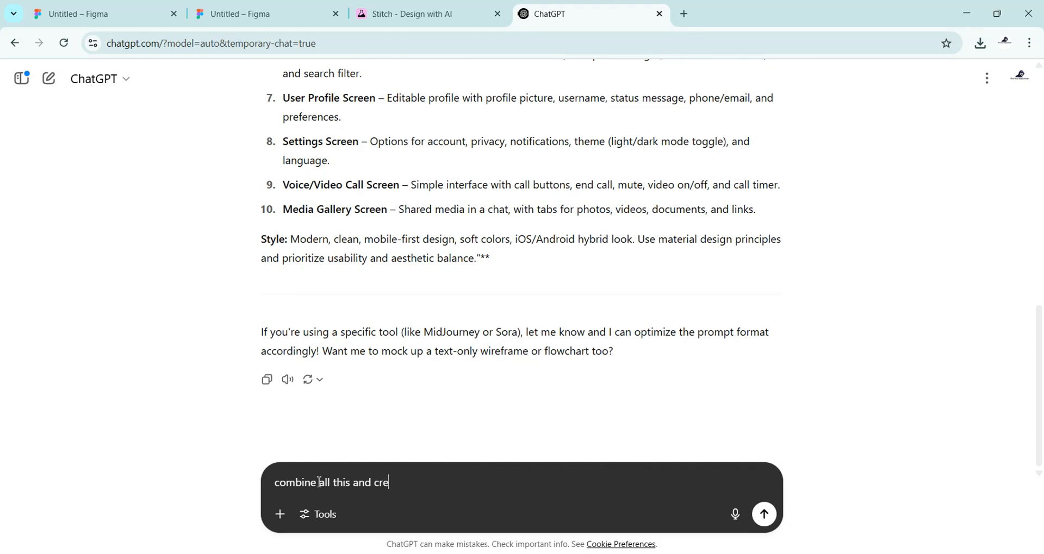
type("ate a smaller prompt")
key("Return")
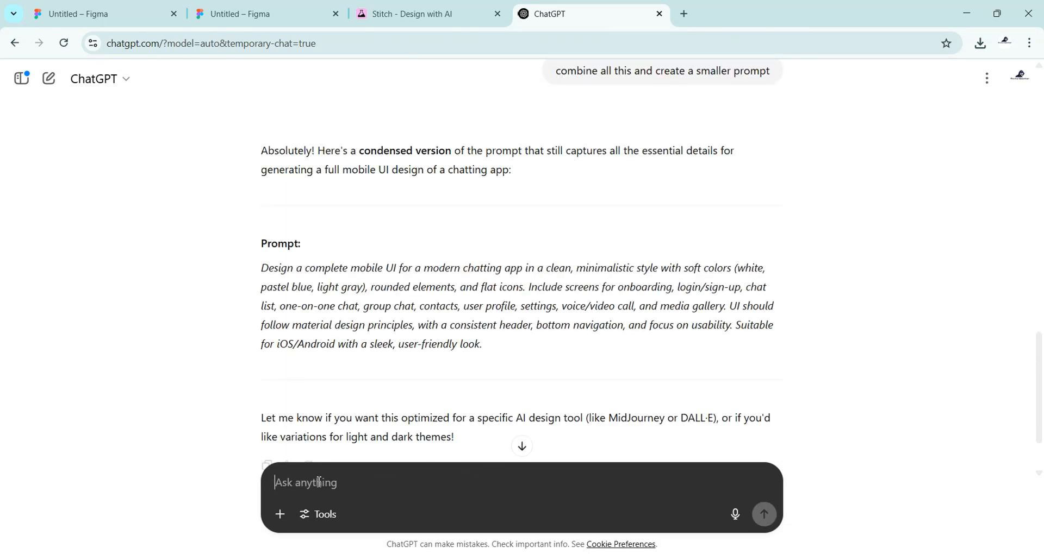
Copy the full text of the condensed chatting app prompt and switch back to Stitch.
scroll(454, 432, "down", 2)
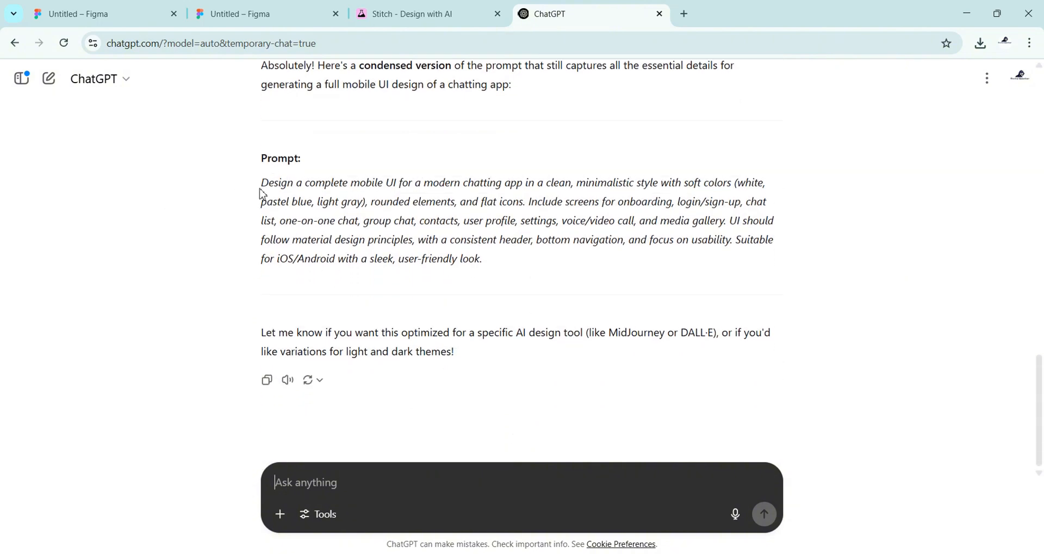
left_click_drag(262, 194, 487, 267)
key("super+c")
left_click(402, 14)
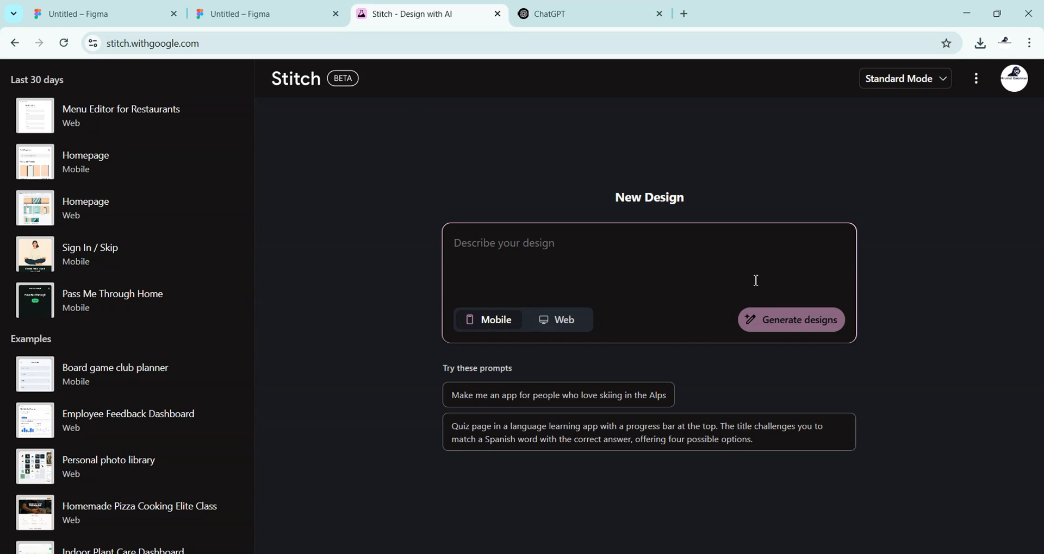
Choose Experimental Mode, paste the chatting app prompt as the mobile design description and generate the designs.
left_click(901, 86)
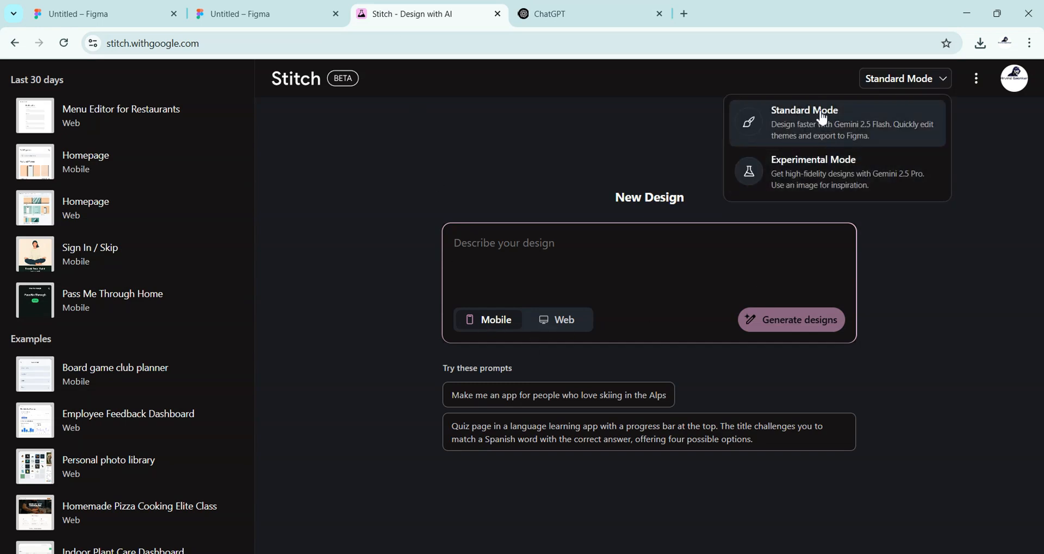
left_click(791, 165)
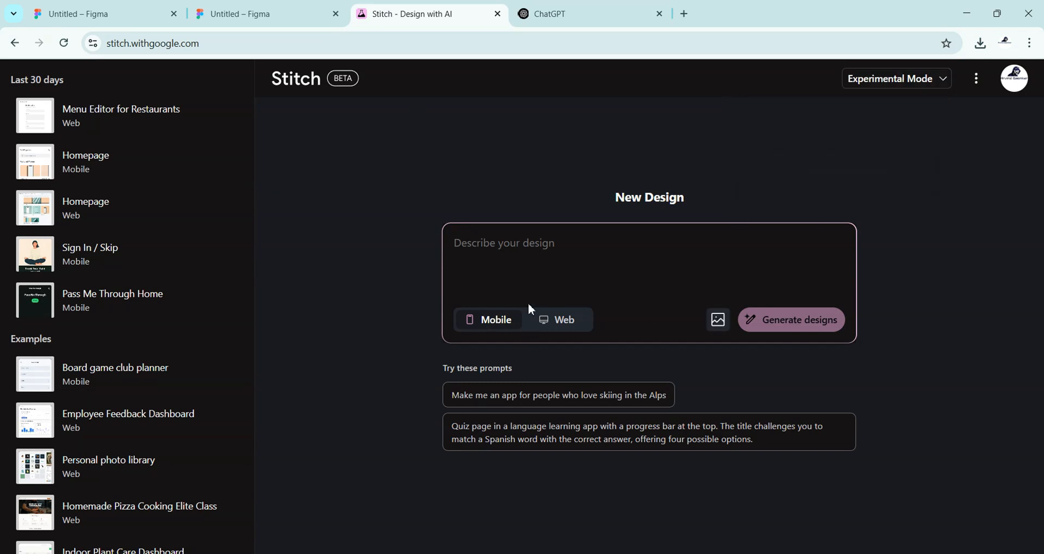
right_click(503, 243)
left_click(530, 373)
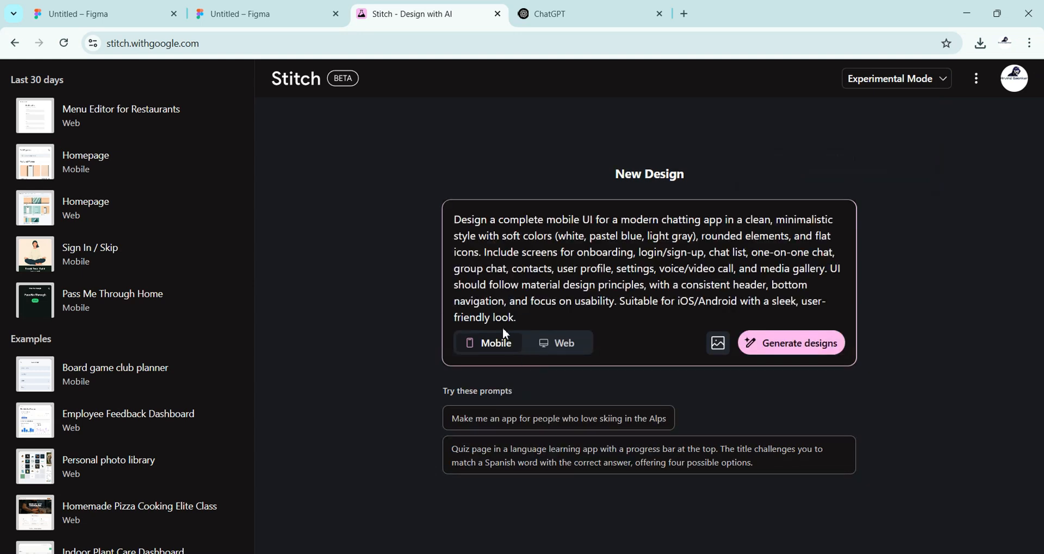
left_click(795, 354)
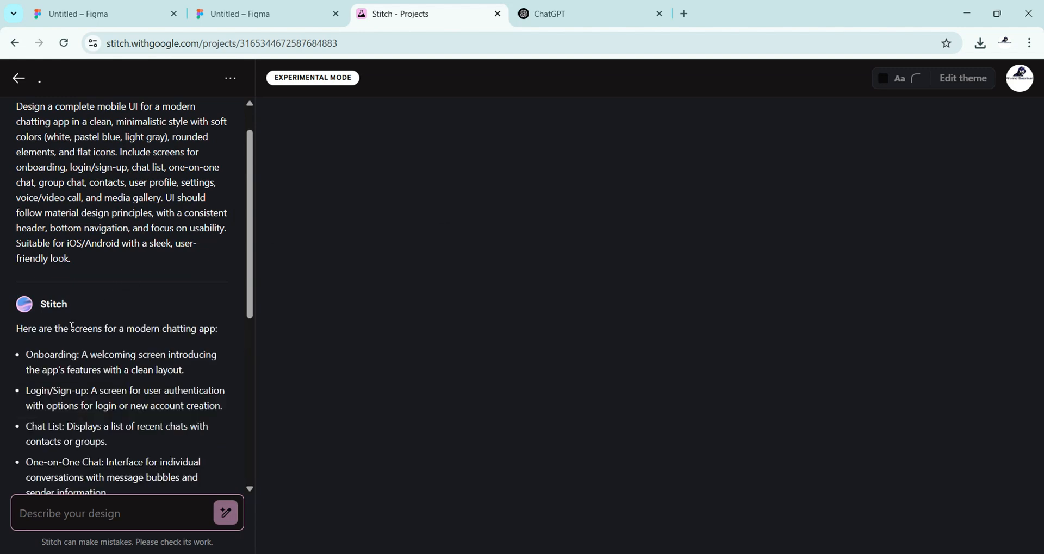
Review Stitch's proposed screen list and reply "yes" to proceed with designing the screens.
scroll(72, 326, "down", 4)
scroll(83, 379, "down", 3)
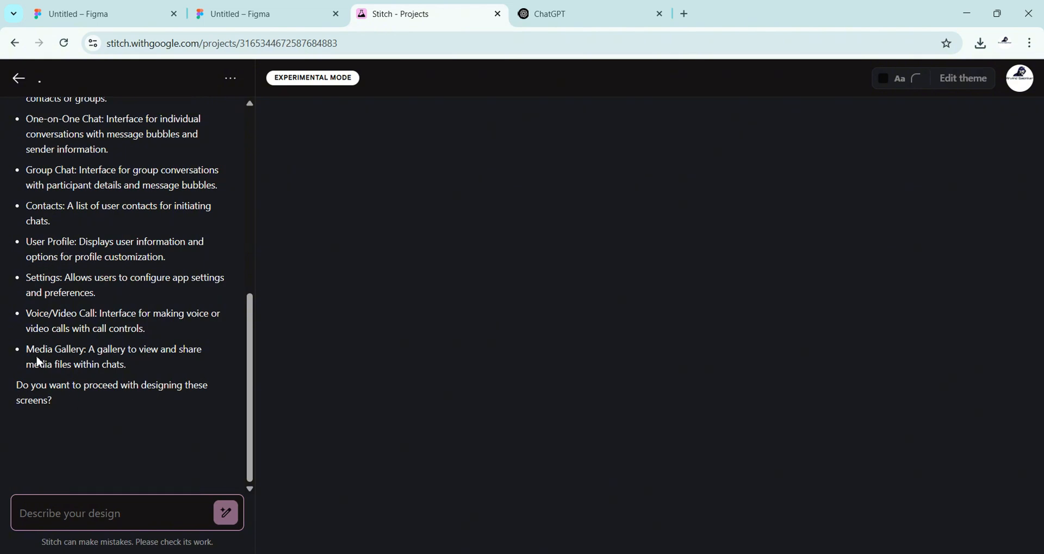
type("yes")
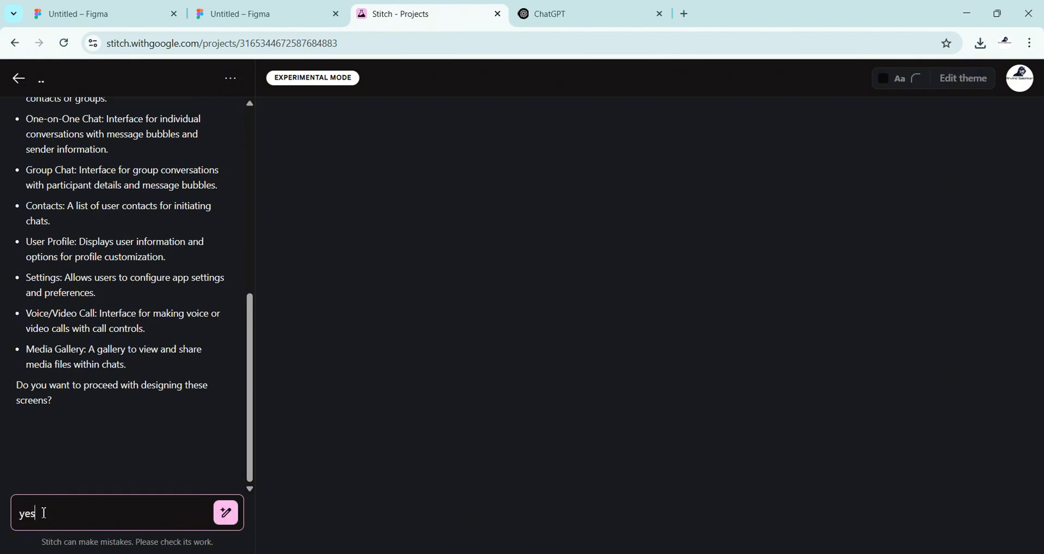
key("Return")
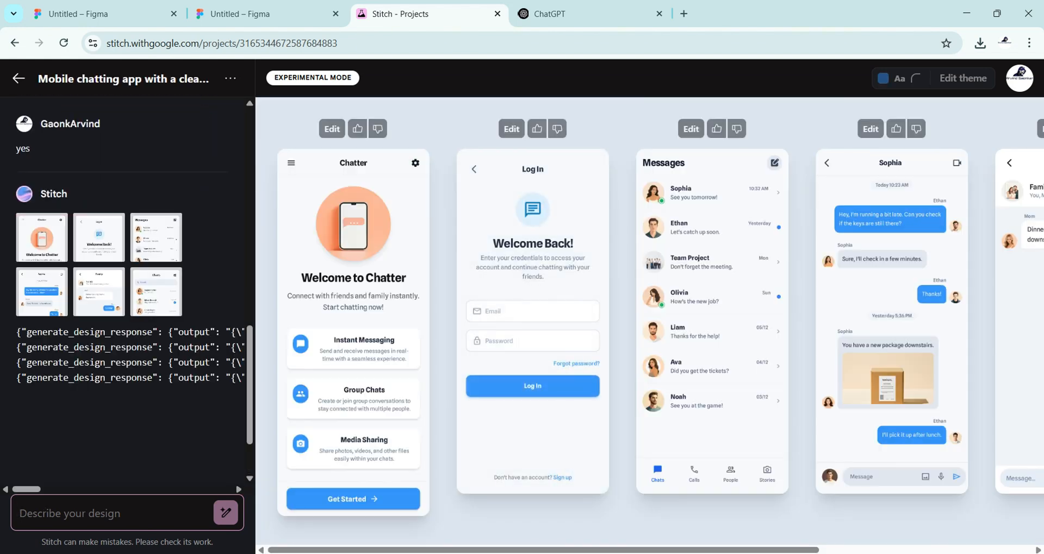
Look over the generated chat app screens, then open the Log In screen's preview and its code.
scroll(726, 477, "right", 5)
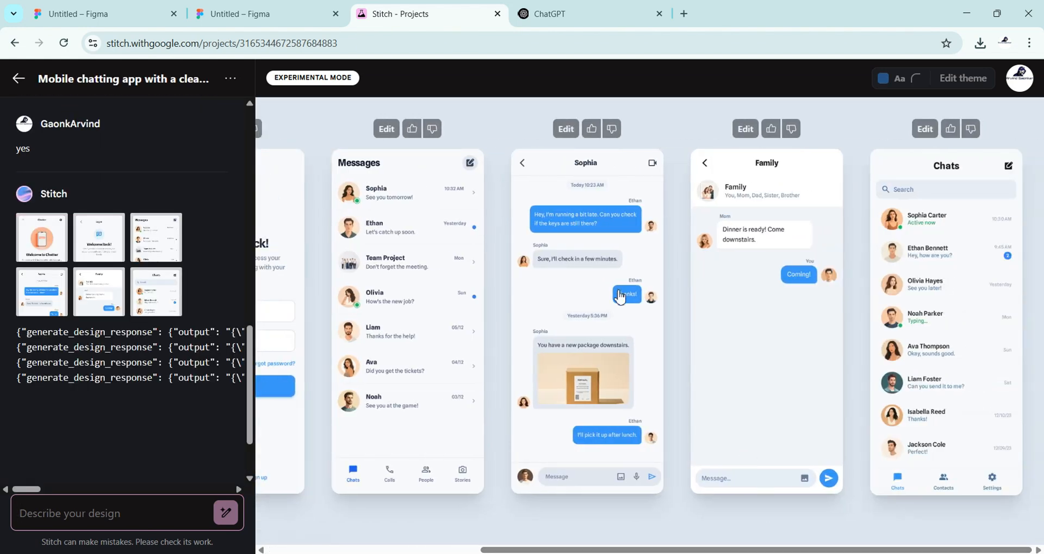
scroll(468, 538, "left", 3)
left_click(441, 191)
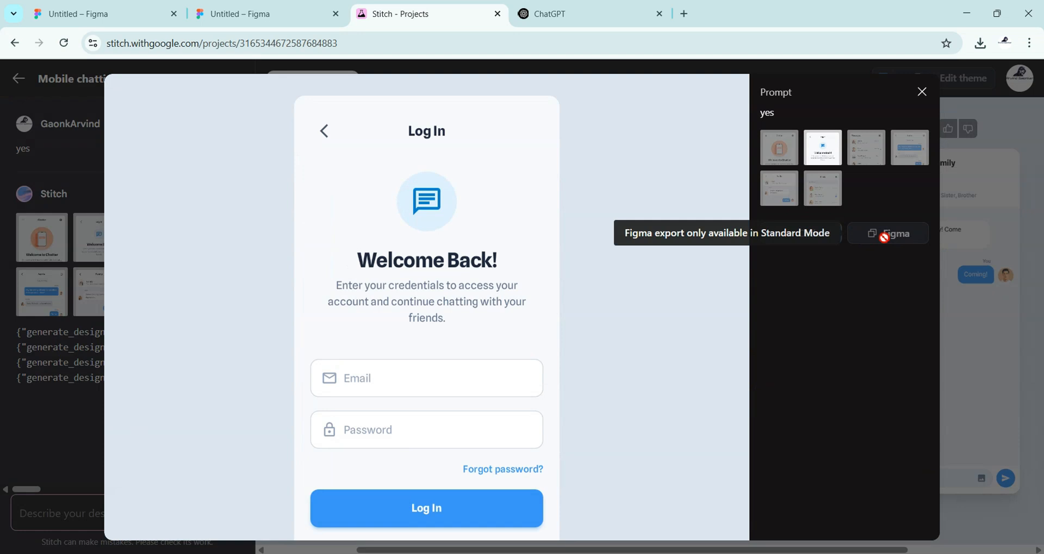
scroll(819, 239, "down", 3)
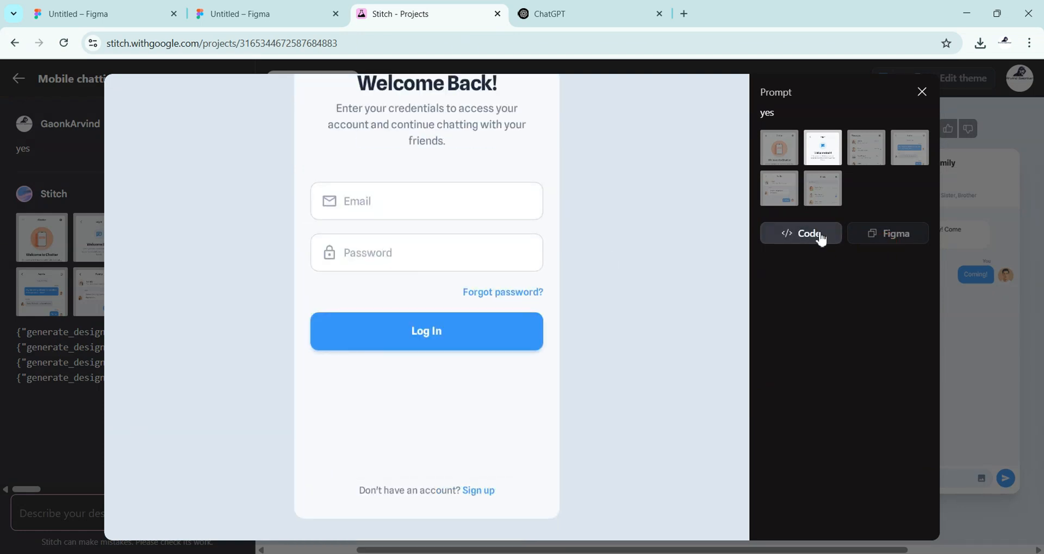
left_click(821, 238)
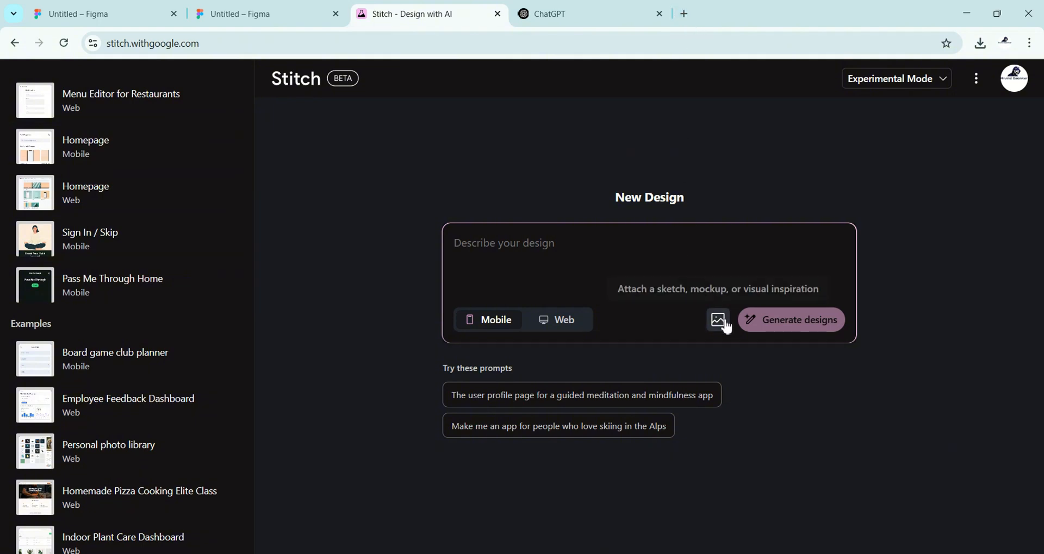
Open flipkart.com in a new browser tab and capture a screenshot of its homepage.
left_click(684, 13)
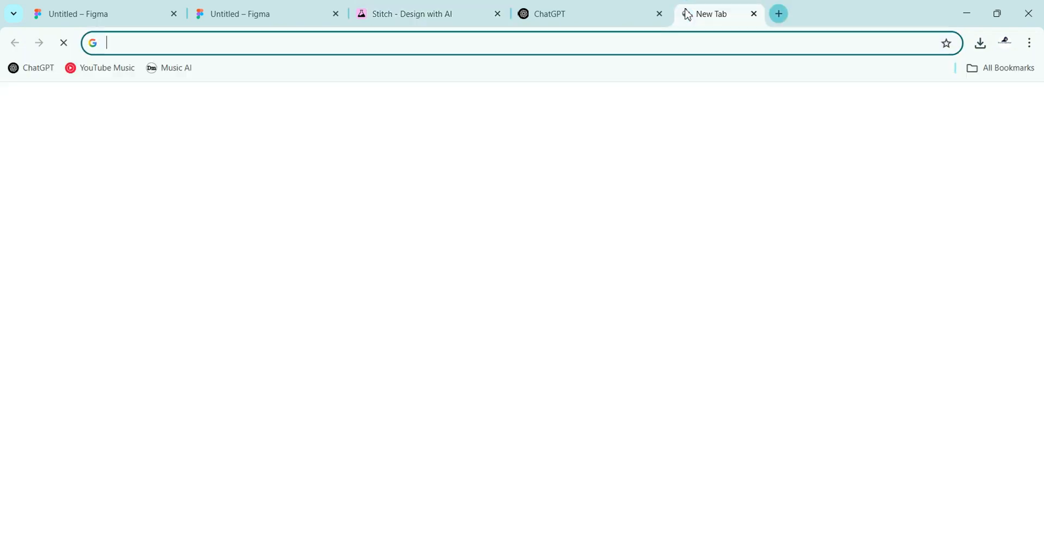
type("flipkart.com")
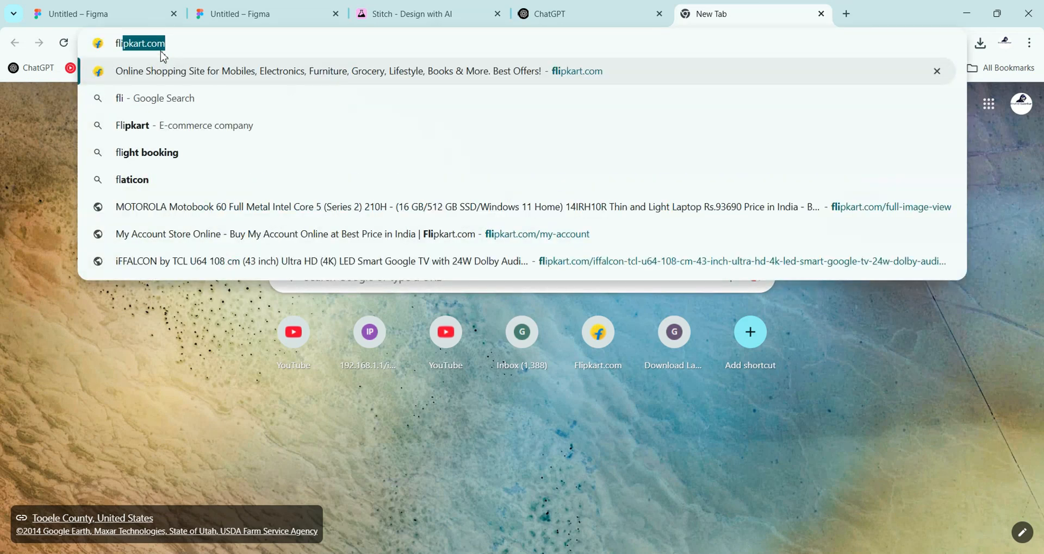
key("Return")
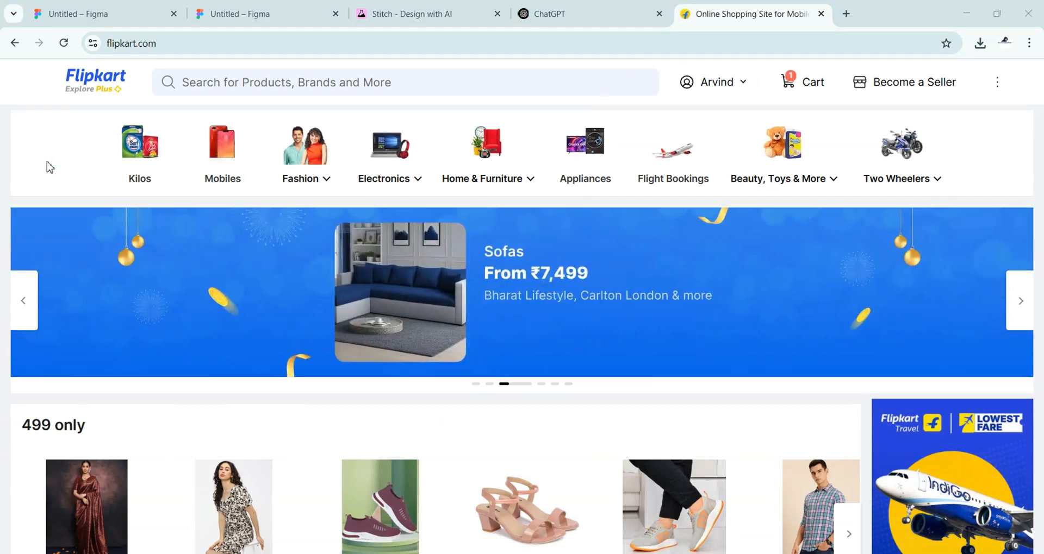
key("super+shift+s")
left_click_drag(1, 54, 1042, 546)
Switch back to Stitch and attach the flipkart image from the Pictures > Screenshots folder as visual inspiration.
left_click(430, 14)
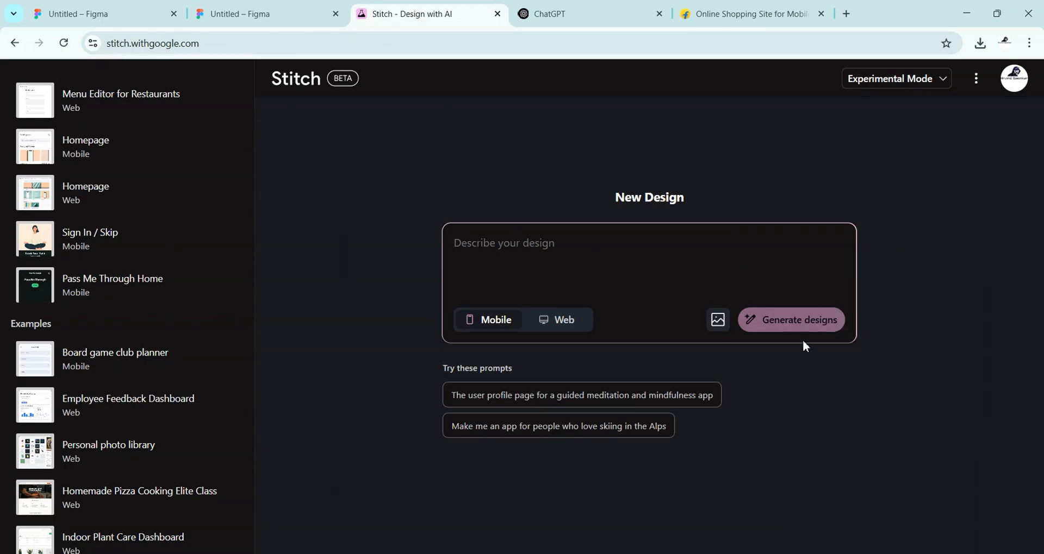
left_click(718, 320)
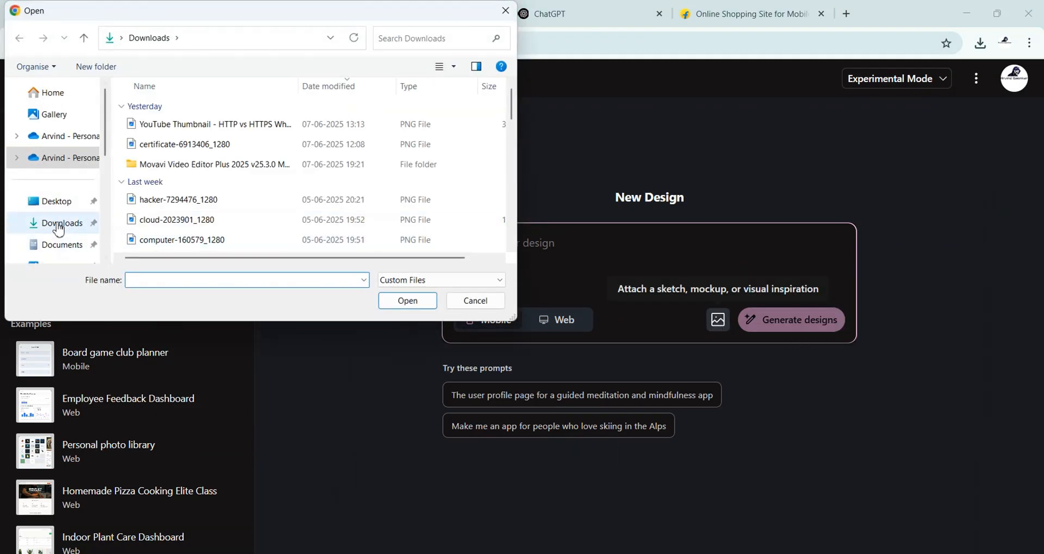
scroll(60, 218, "down", 3)
left_click(55, 196)
left_click(169, 133)
double_click(168, 133)
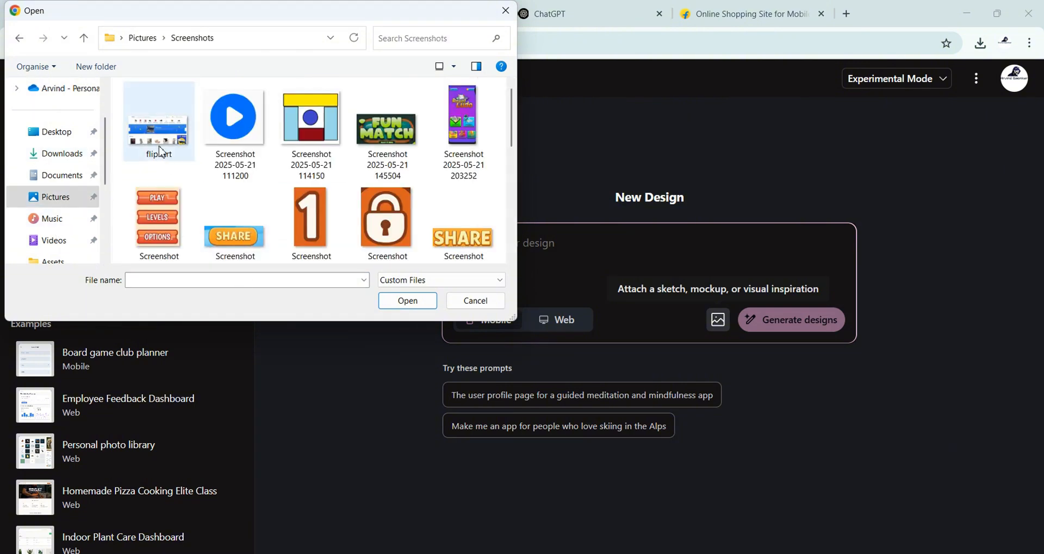
double_click(169, 133)
Describe the design as "create a replica design of this website", set it to Web and generate the designs.
left_click(535, 236)
type("create a replica design of this website")
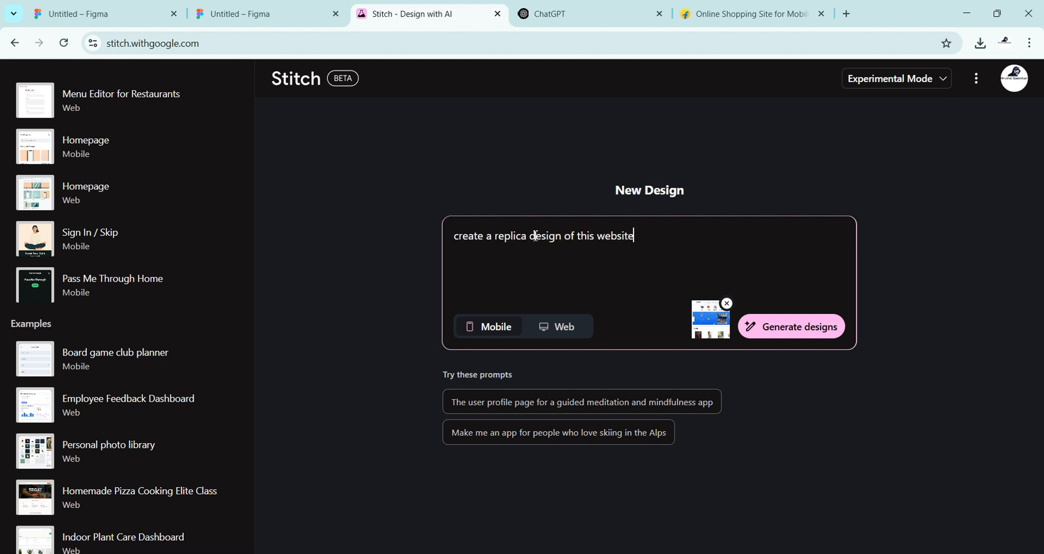
left_click(579, 336)
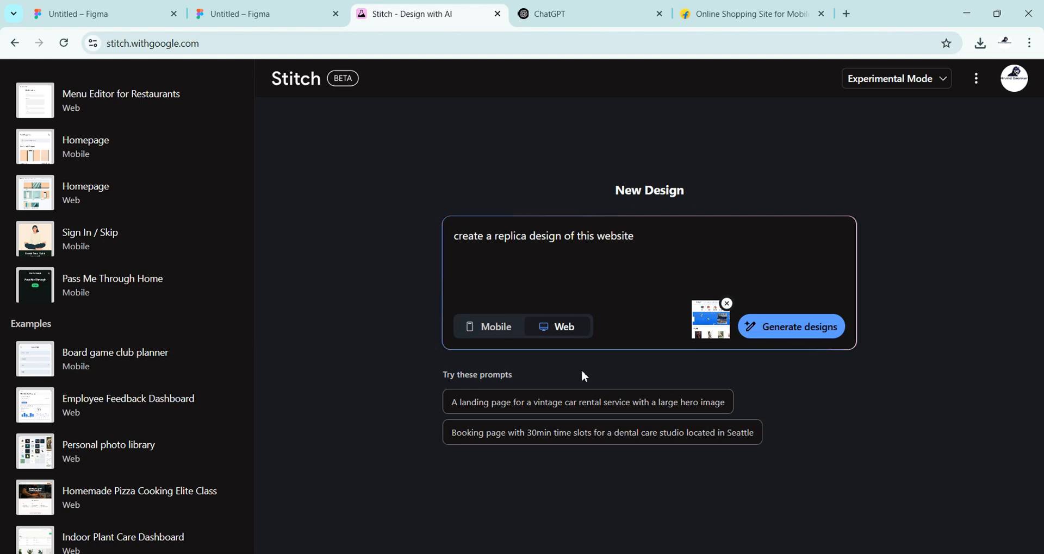
left_click(769, 330)
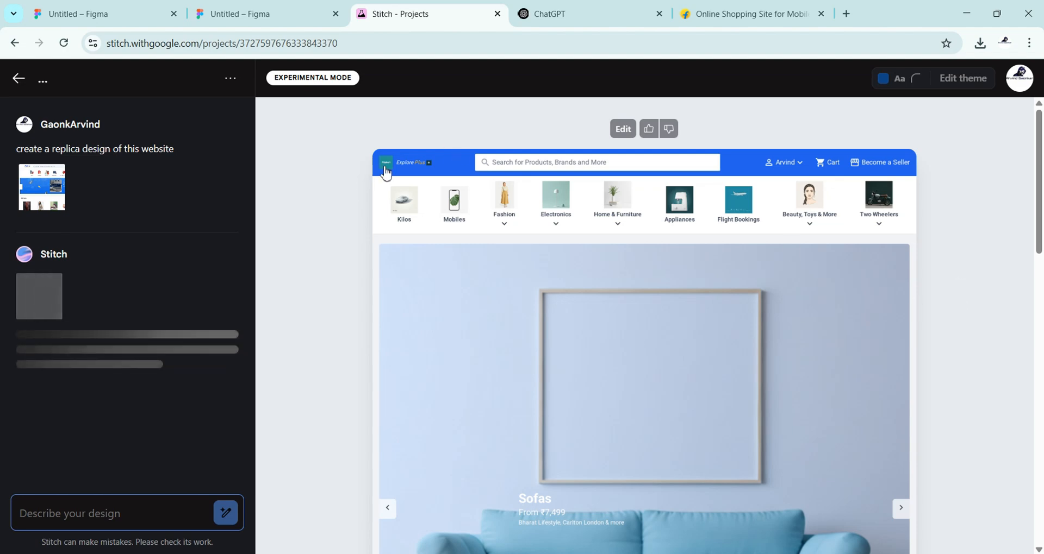
Compare the generated web design with the original Flipkart homepage, examining its header, categories, banners and product section.
left_click(747, 14)
left_click(435, 14)
scroll(689, 413, "down", 12)
scroll(689, 413, "up", 5)
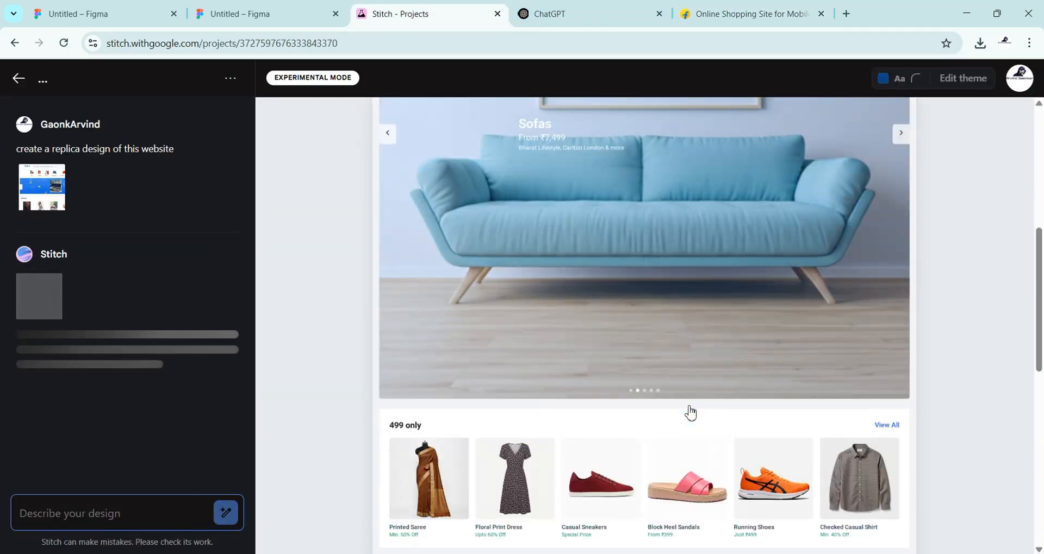
scroll(690, 413, "up", 7)
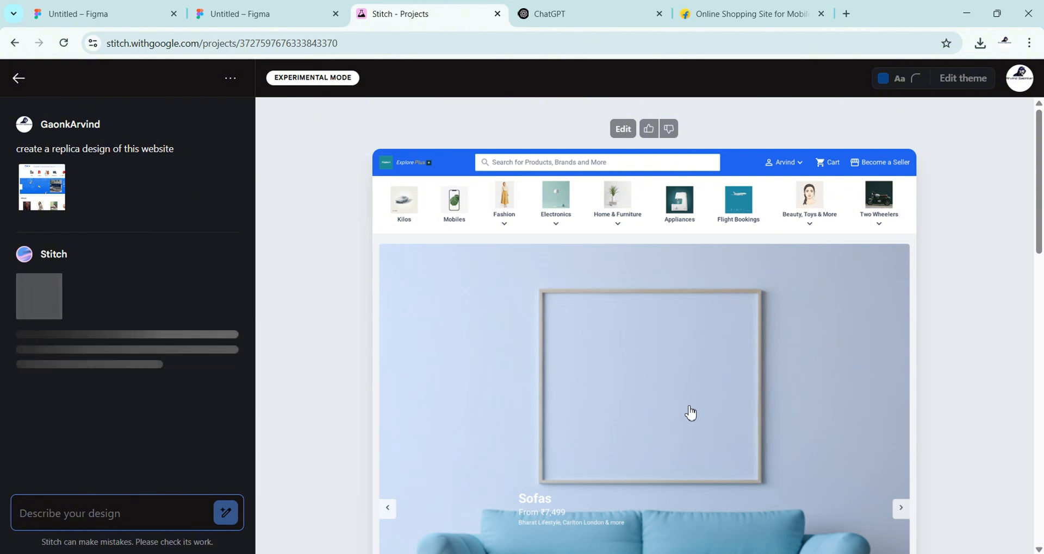
scroll(691, 381, "down", 6)
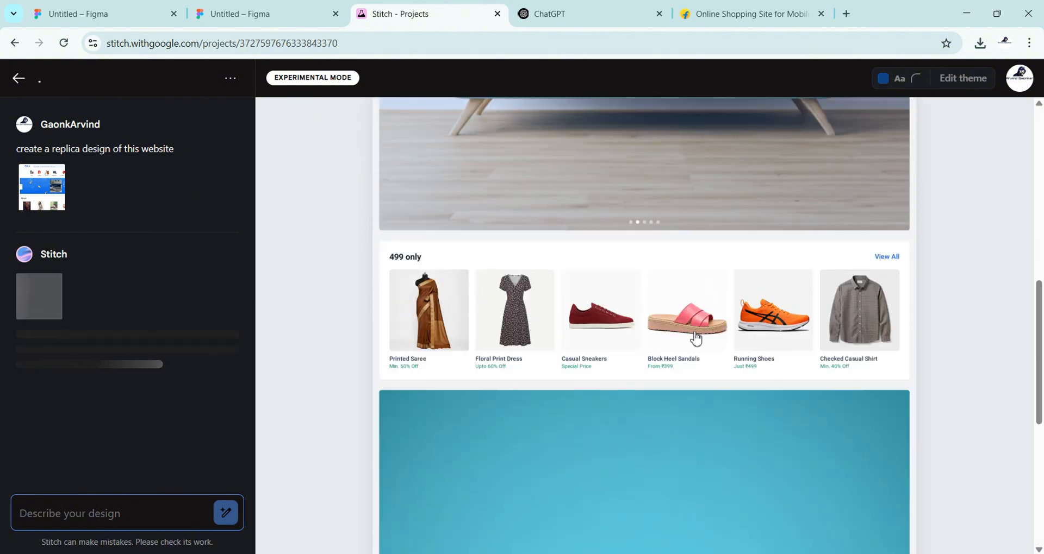
scroll(695, 339, "down", 5)
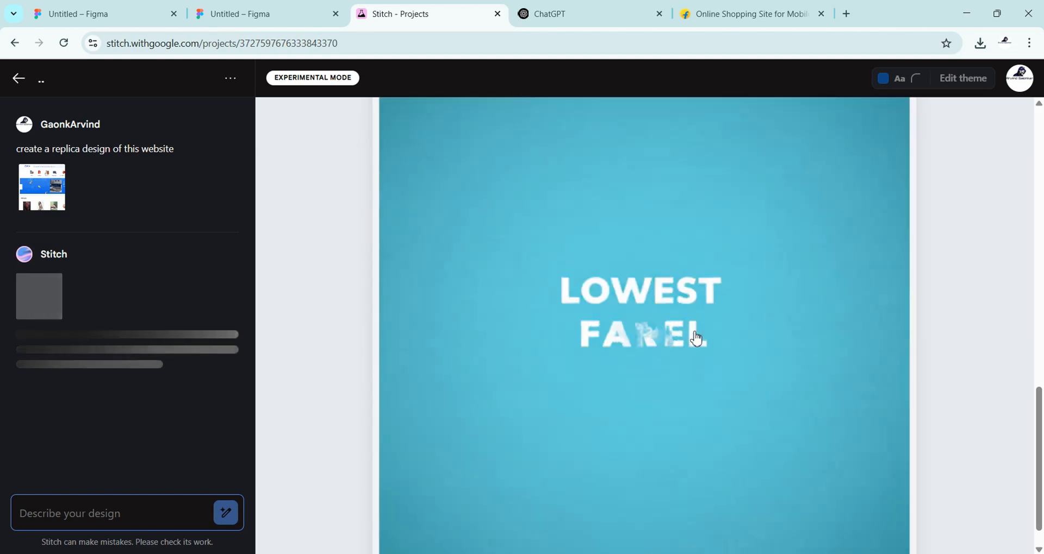
scroll(696, 339, "up", 5)
scroll(625, 242, "up", 4)
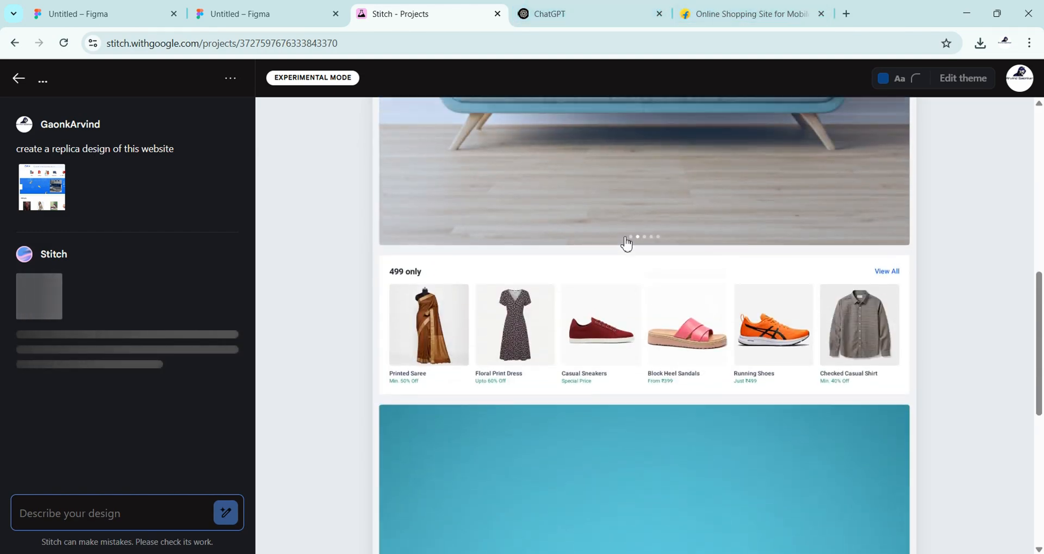